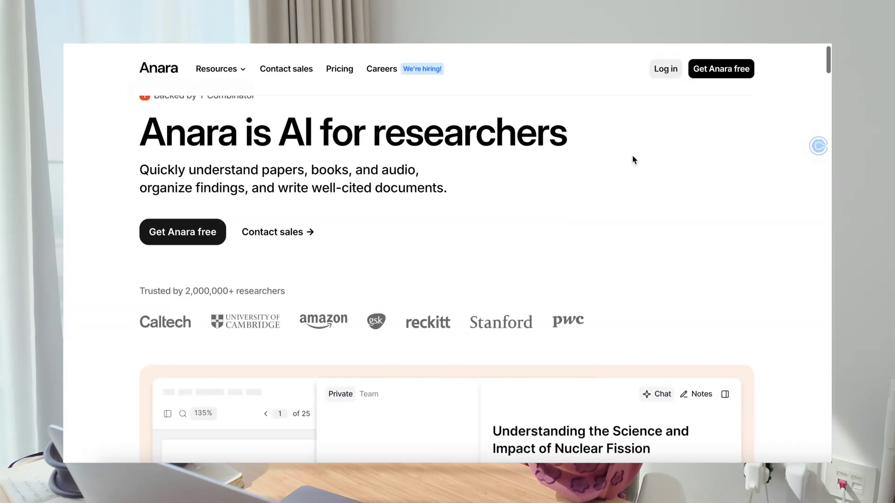
# Step: Scroll through the Anara website, then go to Home to list every library file in a table
pyautogui.scroll(-1, 632, 157)
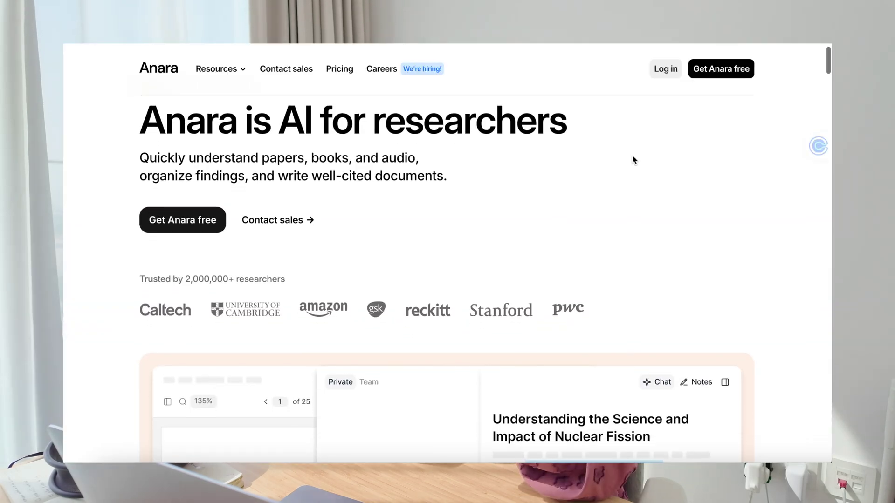
pyautogui.scroll(-2, 633, 156)
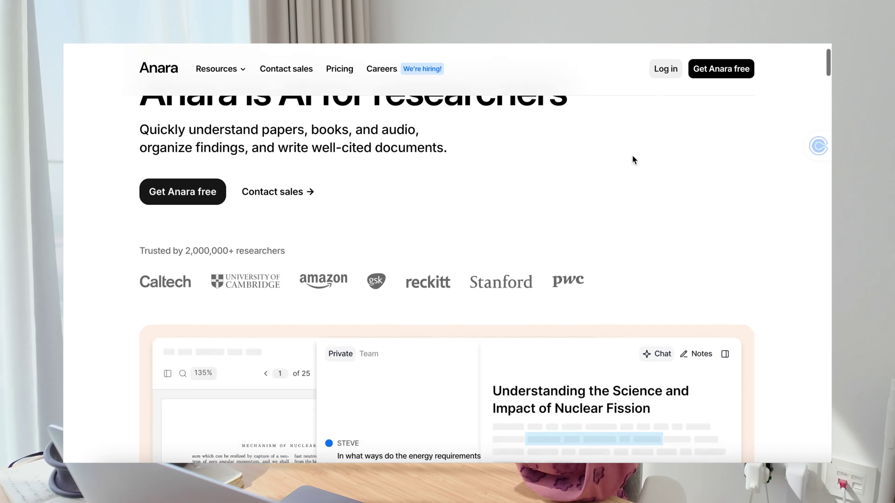
pyautogui.scroll(-3, 632, 156)
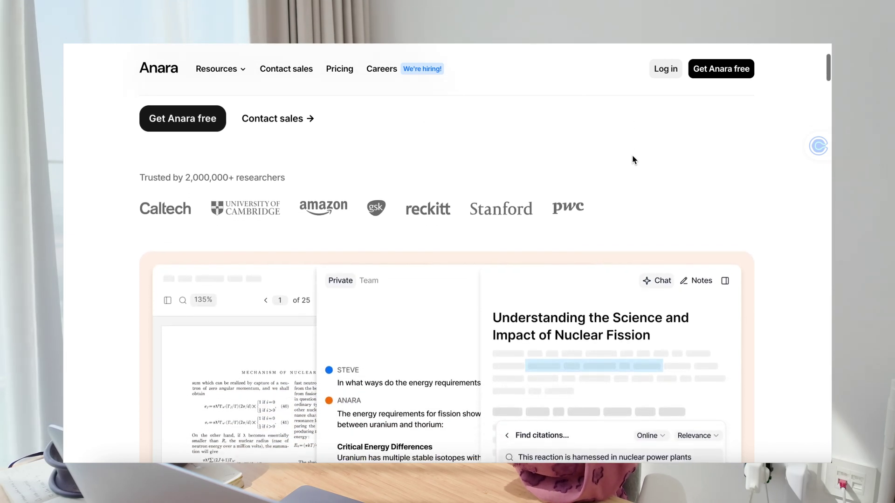
pyautogui.scroll(-5, 632, 158)
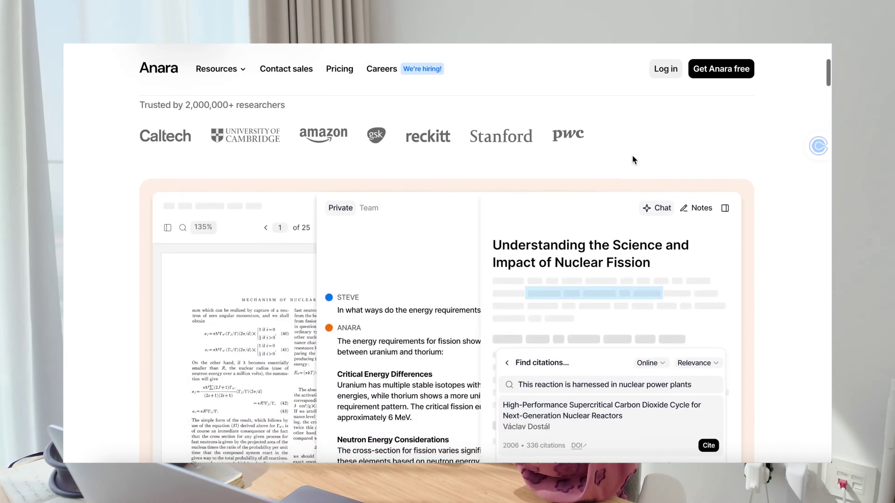
pyautogui.scroll(-1, 632, 154)
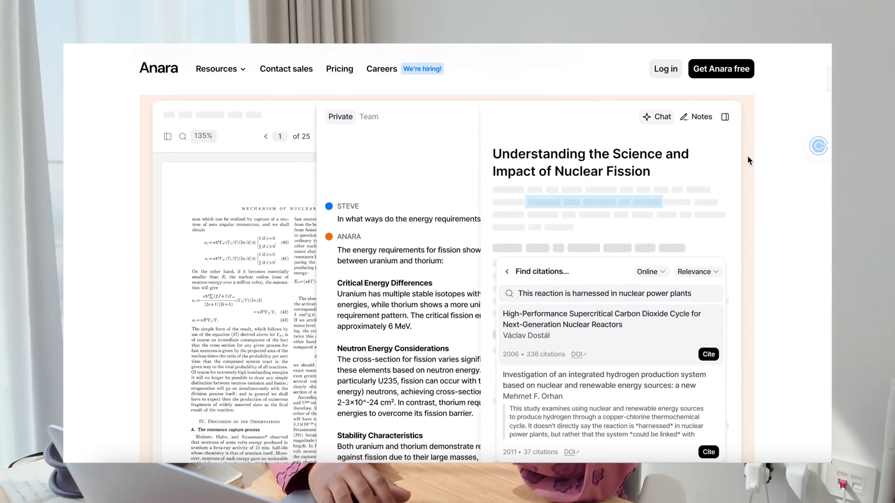
pyautogui.scroll(-1, 747, 155)
pyautogui.scroll(-3, 747, 155)
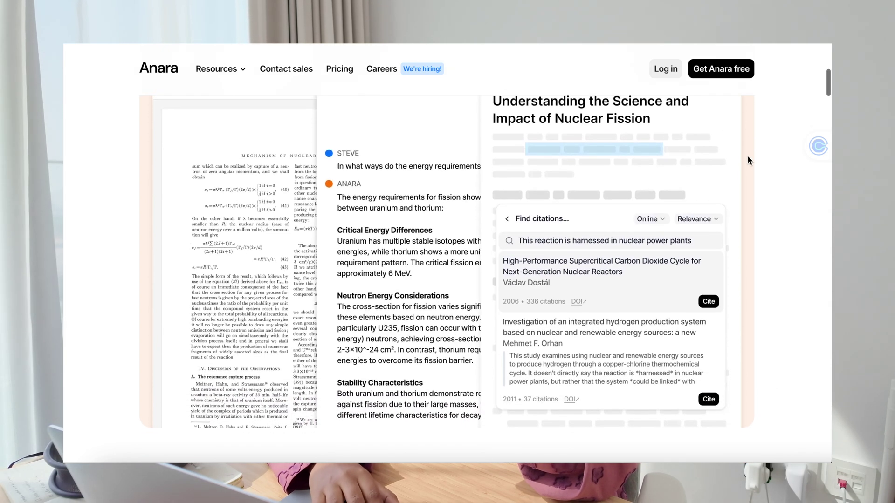
pyautogui.scroll(-7, 748, 155)
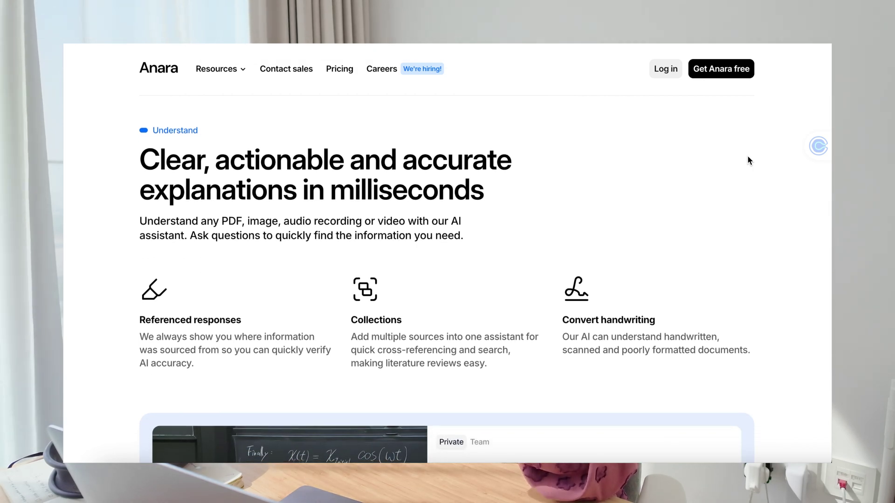
pyautogui.scroll(-2, 747, 161)
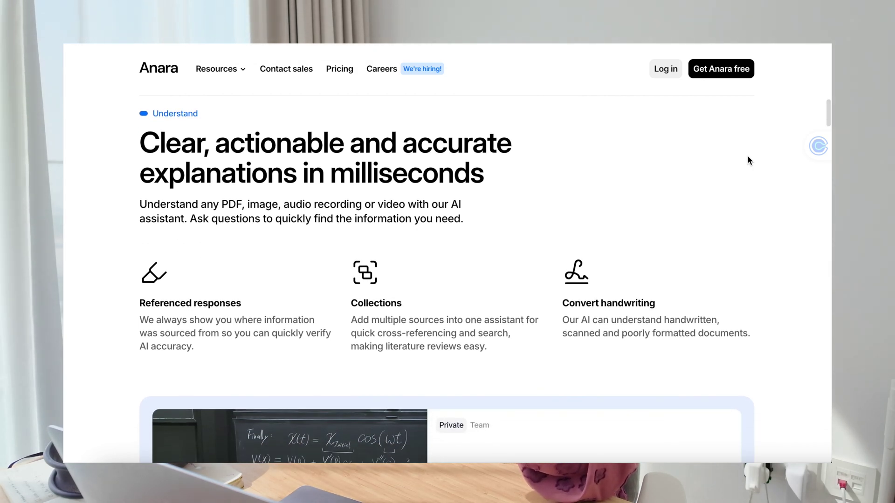
pyautogui.scroll(-3, 748, 161)
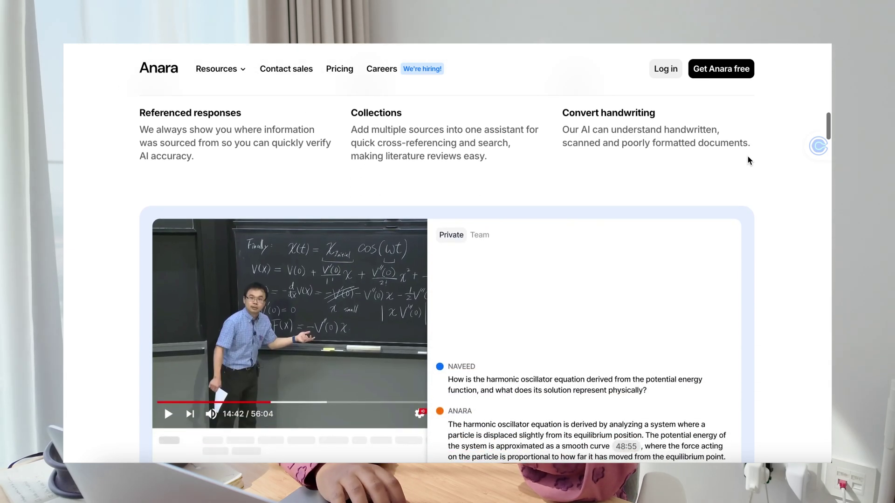
pyautogui.scroll(-2, 747, 159)
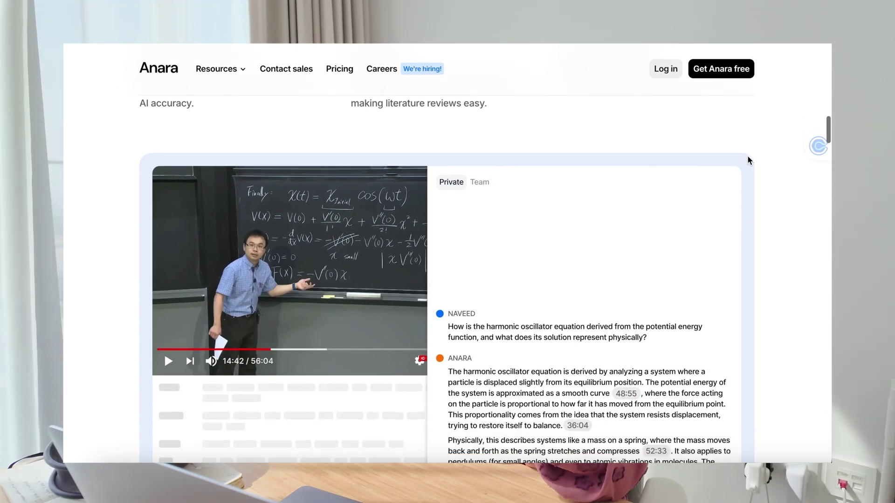
pyautogui.scroll(-2, 364, 326)
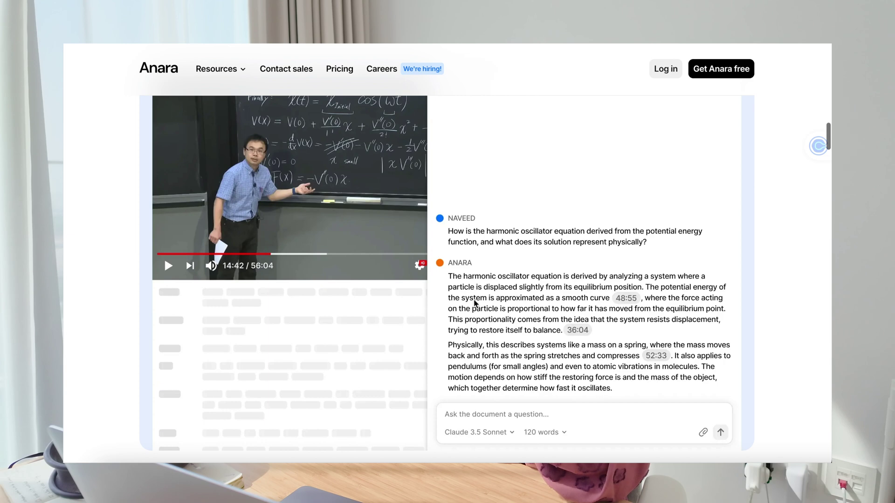
pyautogui.scroll(-1, 500, 244)
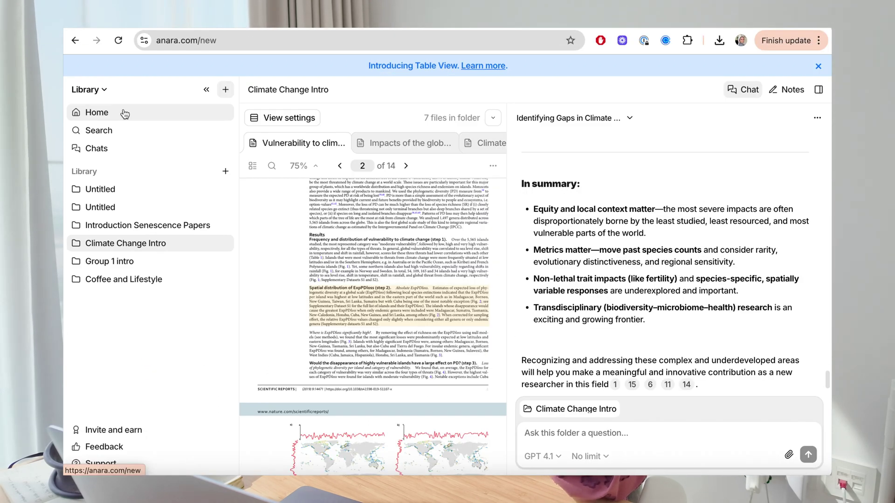
pyautogui.click(124, 114)
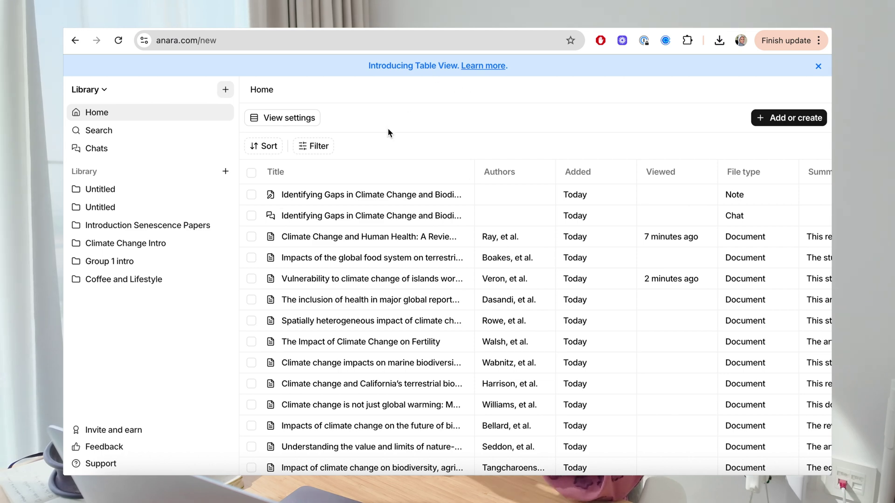
# Step: Scroll around the Home table and check the Filter options without applying any
pyautogui.scroll(-3, 374, 269)
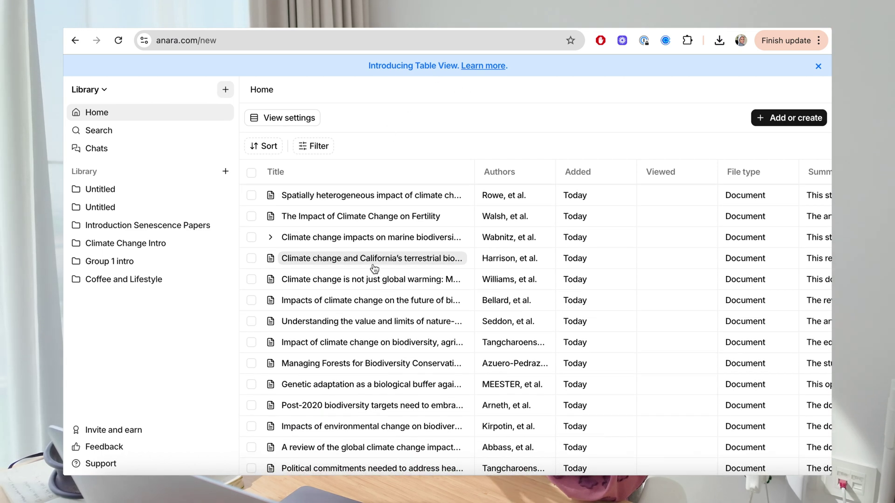
pyautogui.scroll(-3, 374, 269)
pyautogui.scroll(1, 374, 269)
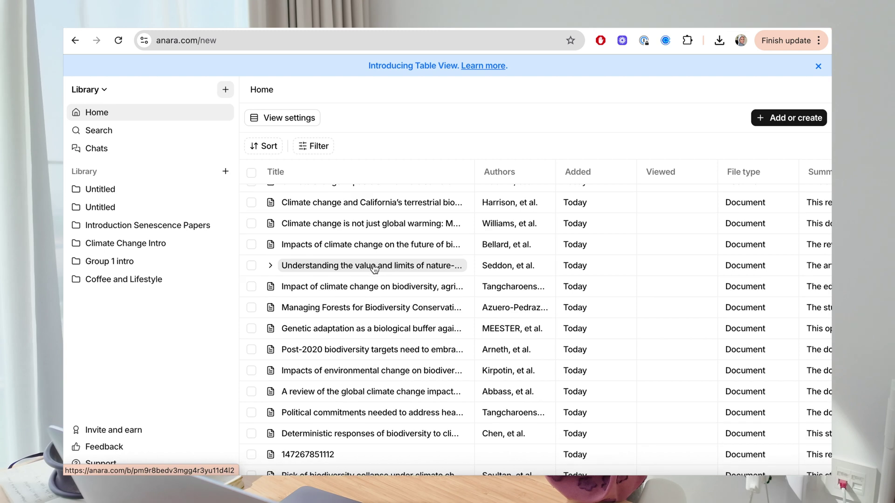
pyautogui.scroll(5, 375, 269)
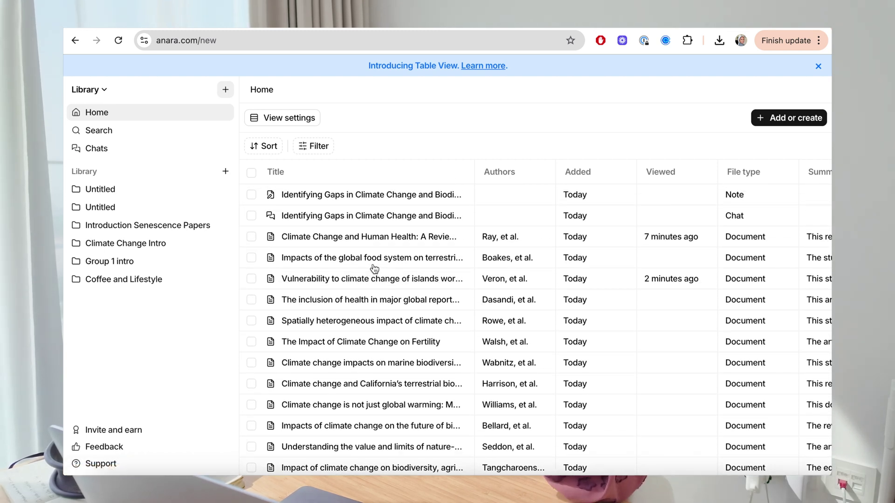
pyautogui.hscroll(5, 374, 268)
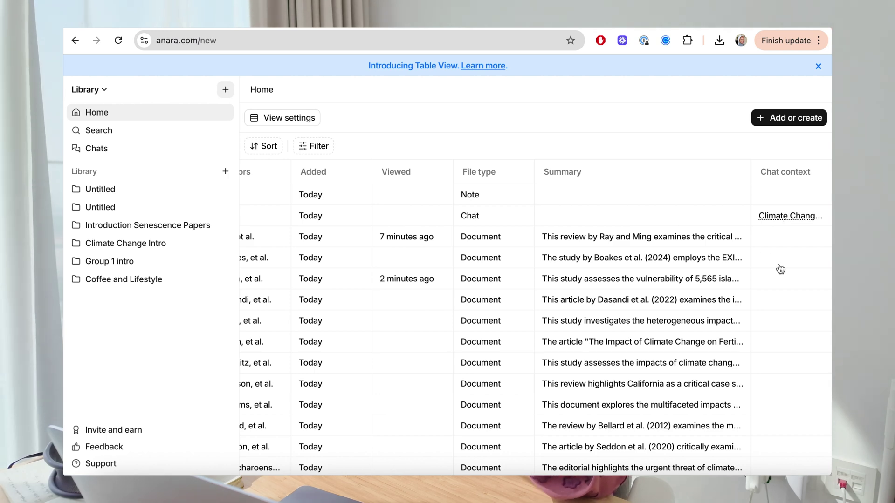
pyautogui.scroll(-5, 664, 233)
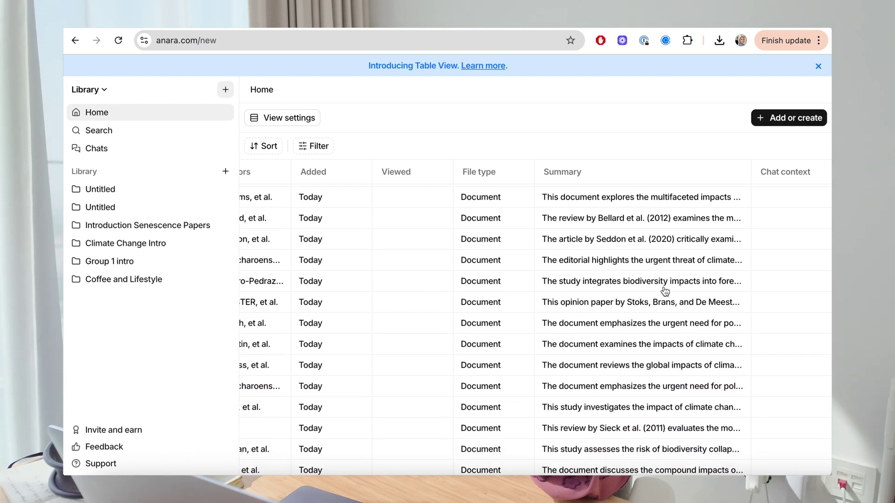
pyautogui.scroll(5, 665, 292)
pyautogui.hscroll(-5, 665, 292)
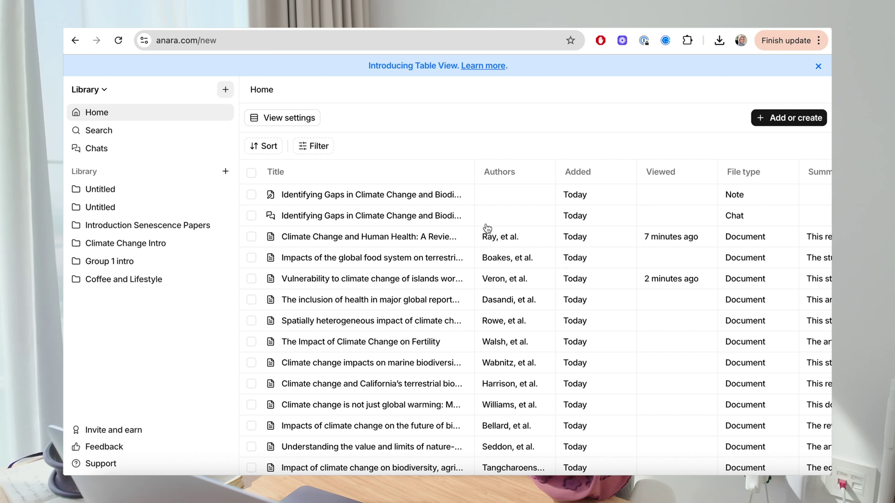
pyautogui.click(303, 148)
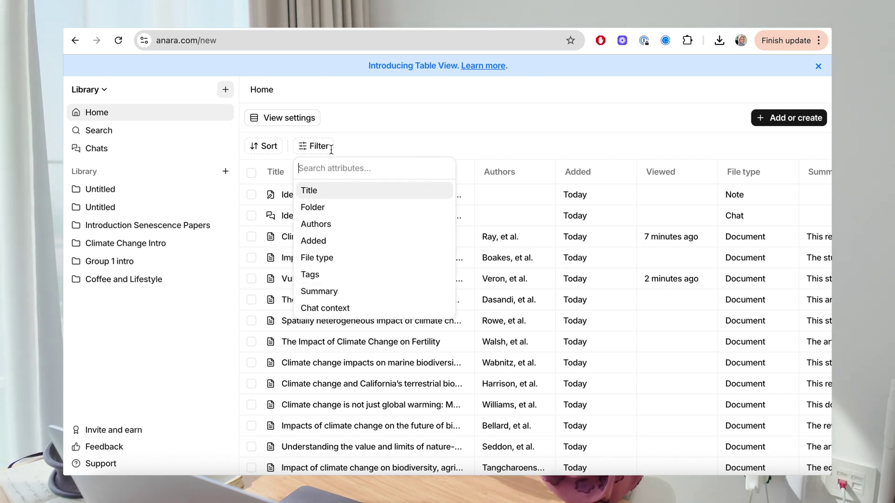
pyautogui.click(368, 98)
# Step: Sort the Home file table by Folder
pyautogui.click(270, 147)
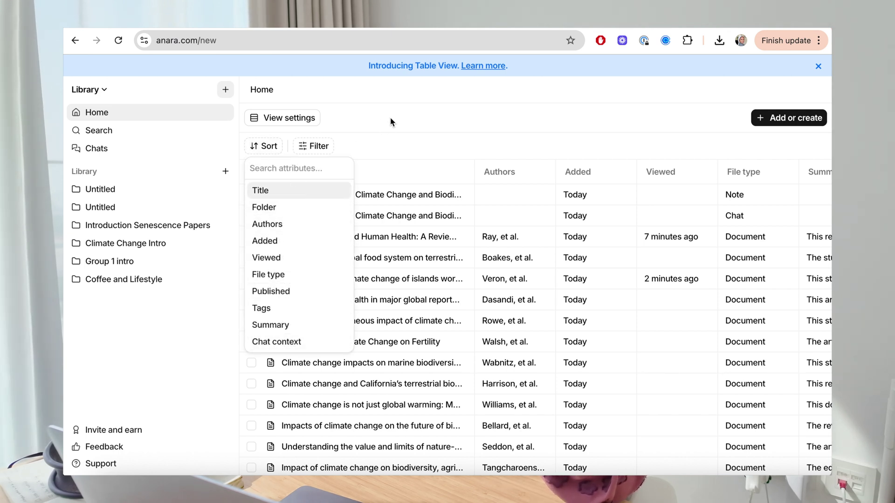
pyautogui.click(315, 213)
pyautogui.click(475, 124)
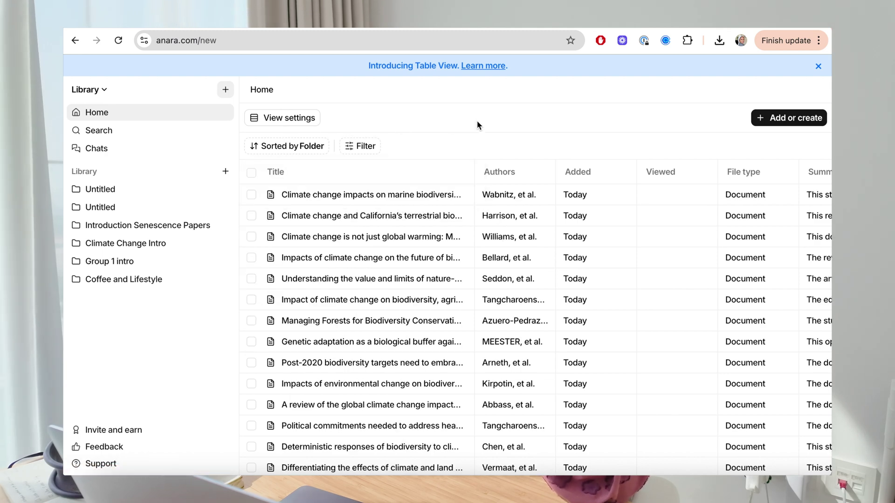
pyautogui.scroll(-1, 373, 321)
pyautogui.scroll(-5, 372, 321)
pyautogui.scroll(5, 326, 326)
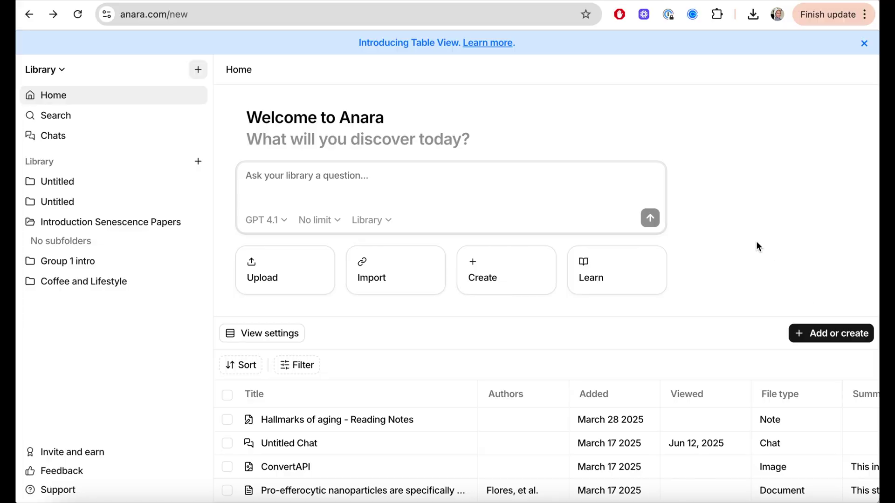
# Step: Look over the Upload, Import and Create options, then upload the 24-file Papers folder
pyautogui.click(265, 274)
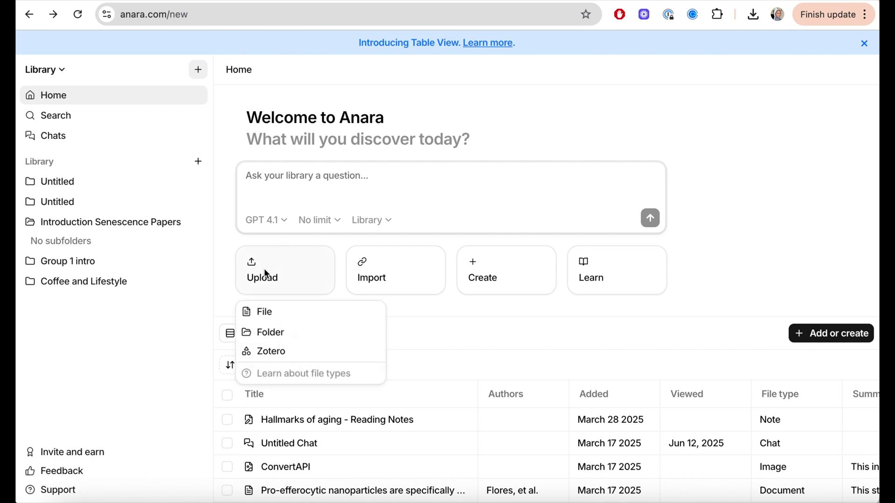
pyautogui.click(372, 278)
pyautogui.moveTo(378, 331)
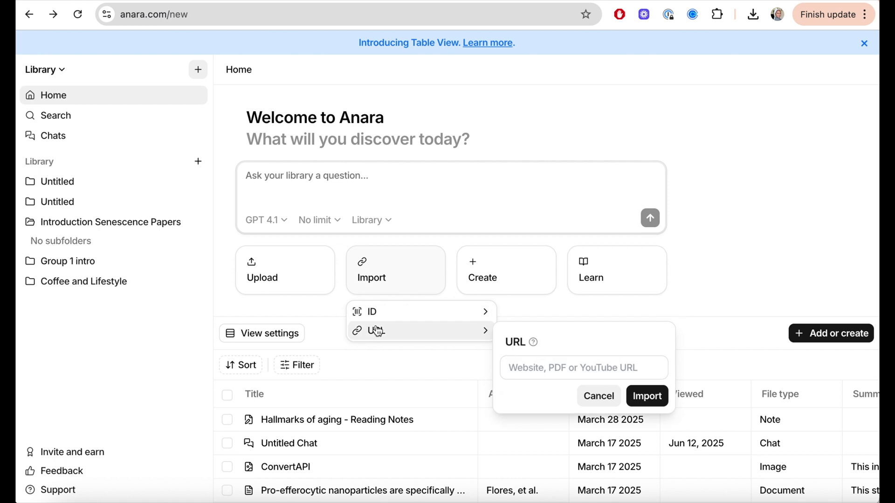
pyautogui.click(531, 274)
pyautogui.click(510, 280)
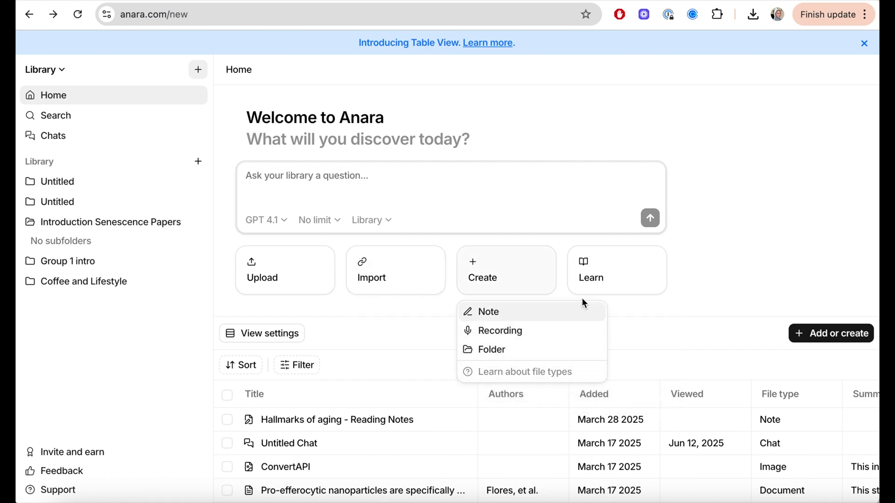
pyautogui.click(707, 268)
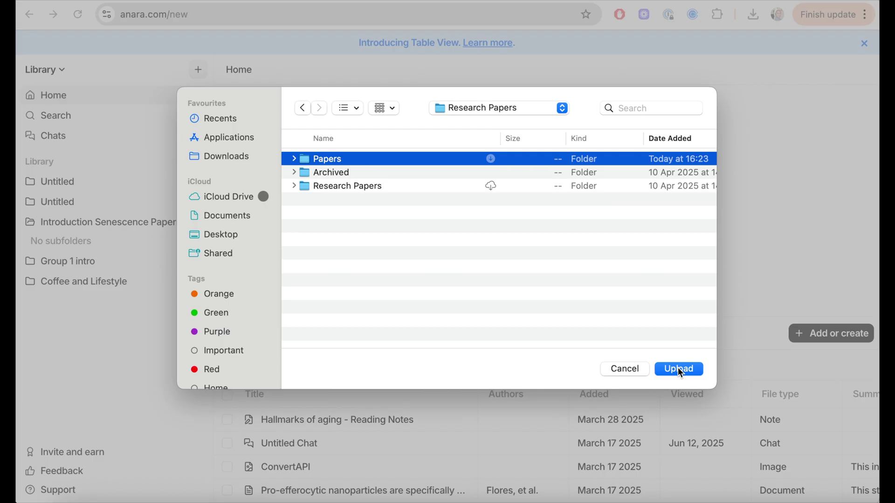
pyautogui.click(678, 368)
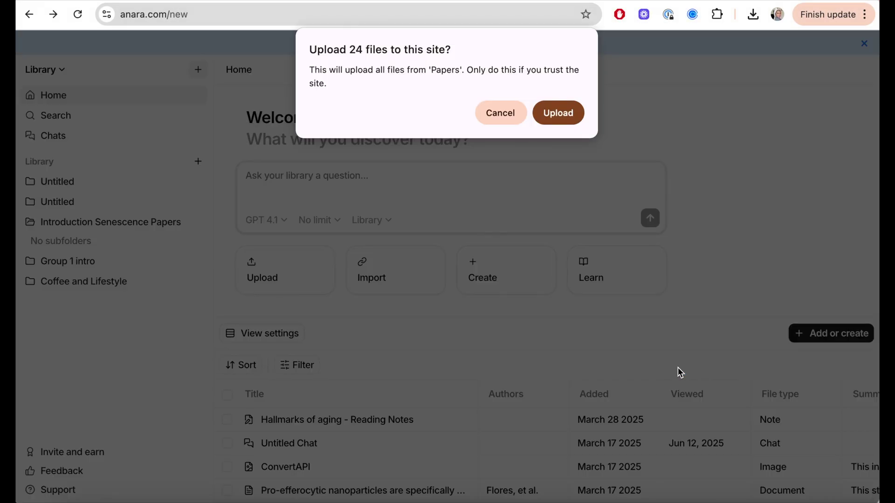
pyautogui.click(558, 119)
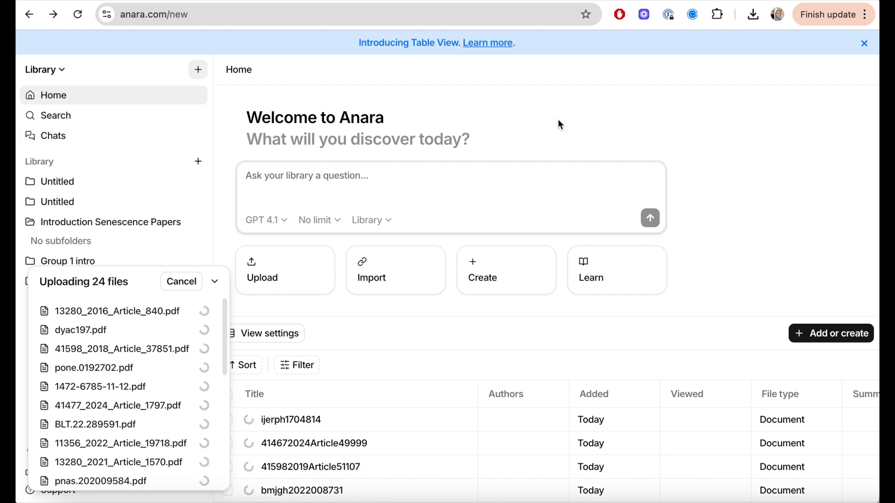
# Step: Switch the library to Table layout and review its title, authors, date, file type and summary columns
pyautogui.click(287, 335)
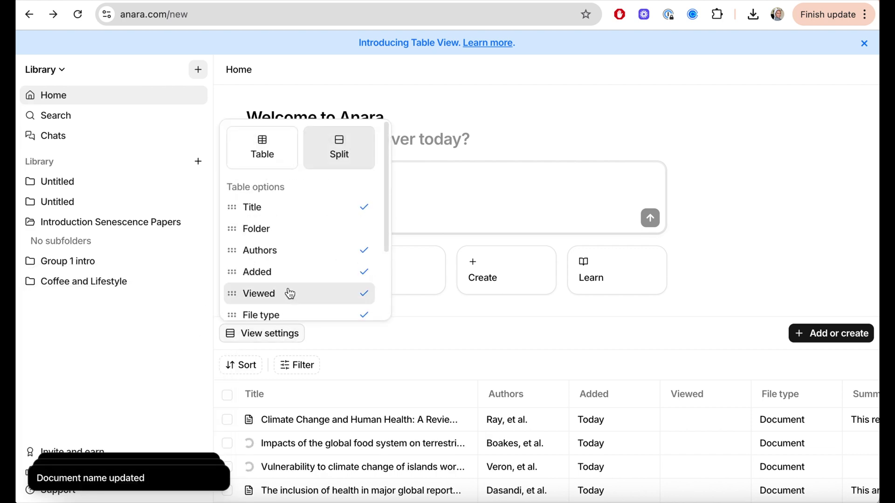
pyautogui.click(277, 156)
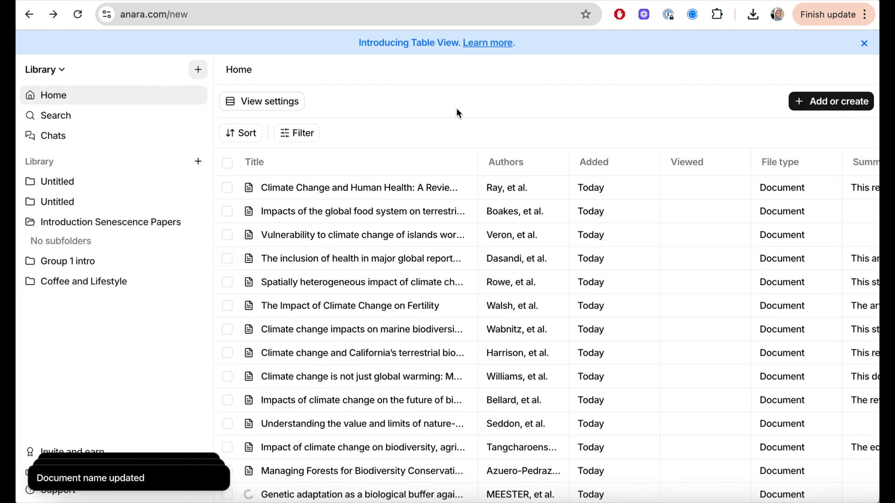
pyautogui.scroll(-5, 439, 214)
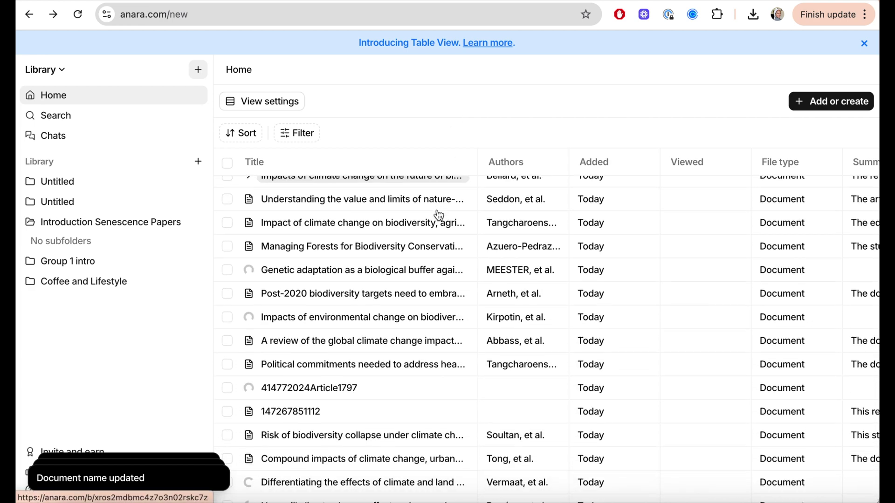
pyautogui.scroll(5, 439, 214)
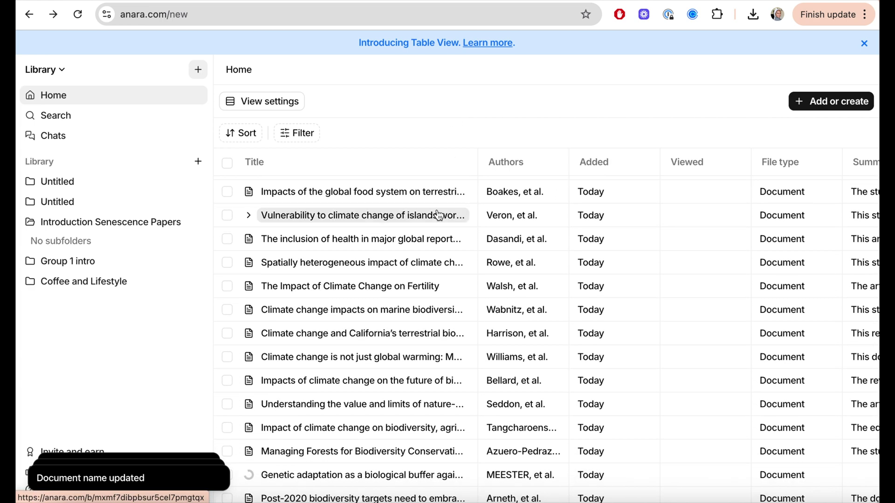
pyautogui.hscroll(5, 439, 215)
pyautogui.hscroll(1, 439, 216)
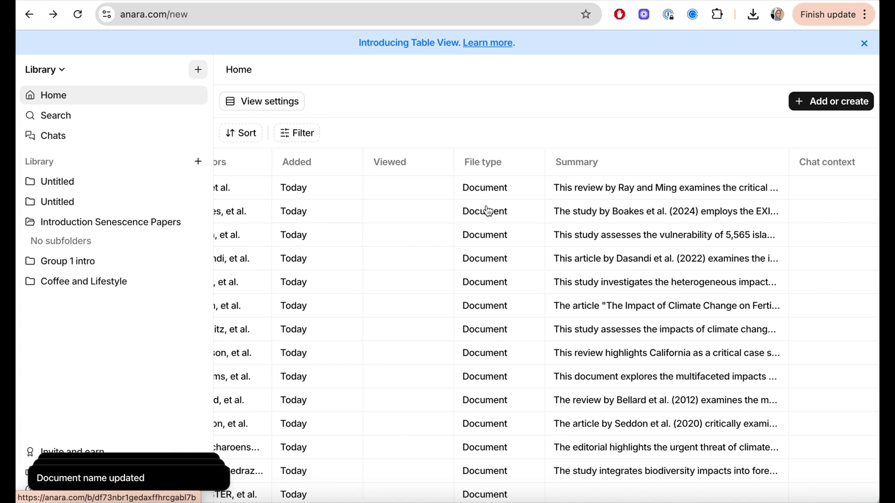
pyautogui.scroll(-5, 616, 278)
pyautogui.scroll(10, 616, 277)
pyautogui.hscroll(-6, 616, 277)
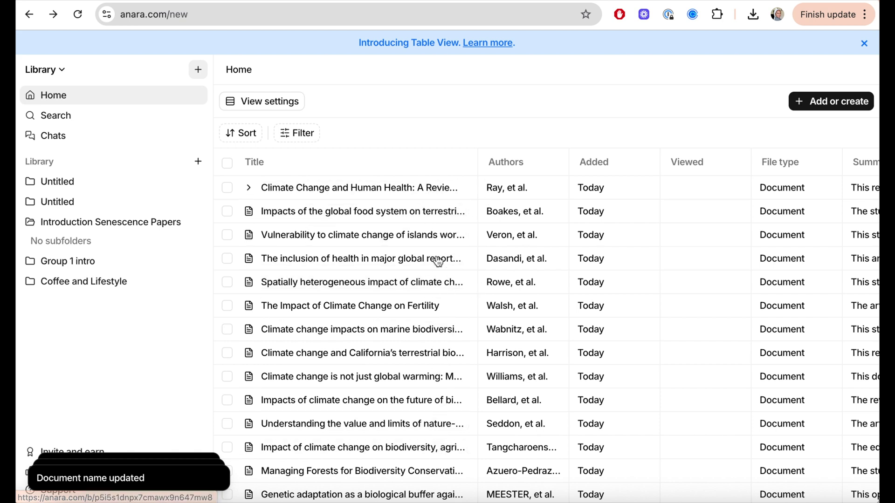
# Step: Select the six climate papers, from Climate Change and Human Health to Impact of Climate Change on Fertility
pyautogui.click(226, 188)
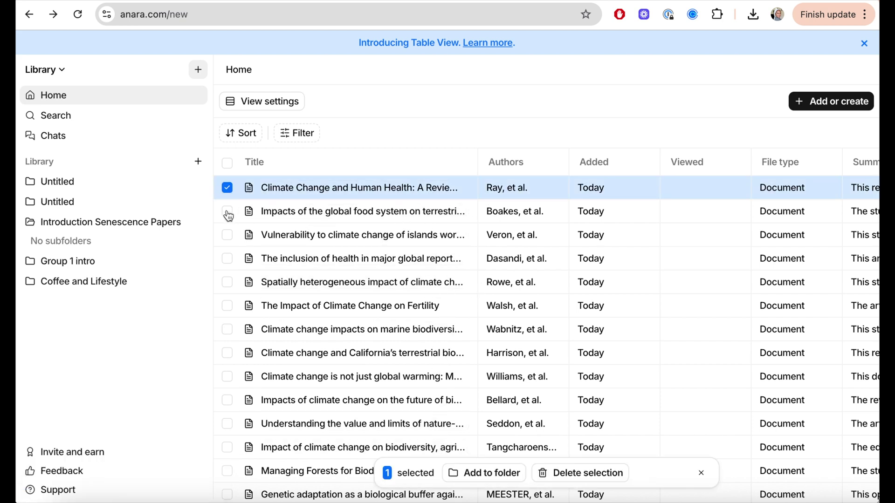
pyautogui.click(227, 212)
pyautogui.click(228, 237)
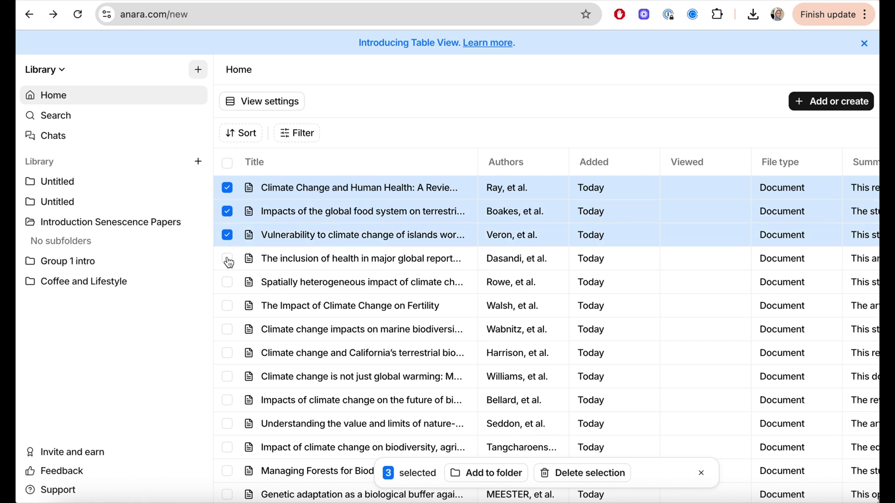
pyautogui.click(228, 260)
pyautogui.click(228, 283)
pyautogui.click(227, 307)
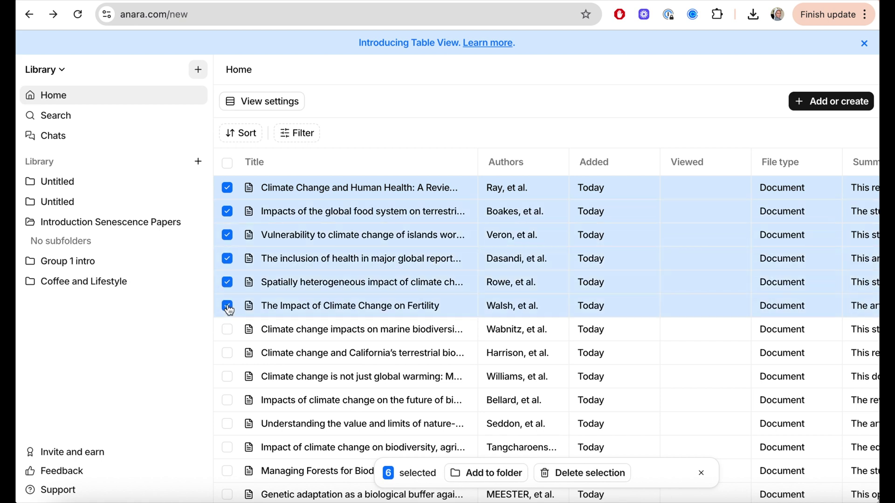
# Step: Add them to a new folder 'Climate Change Intro', open it and dismiss the onboarding tour
pyautogui.click(482, 474)
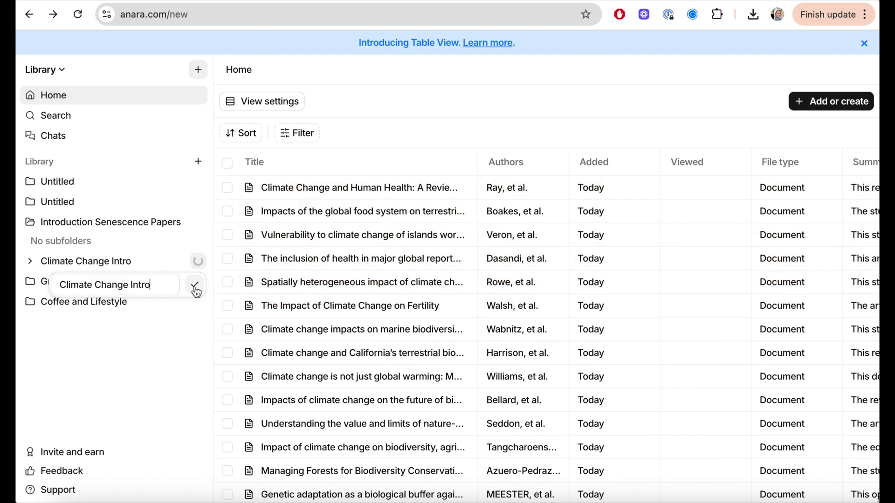
pyautogui.click(124, 242)
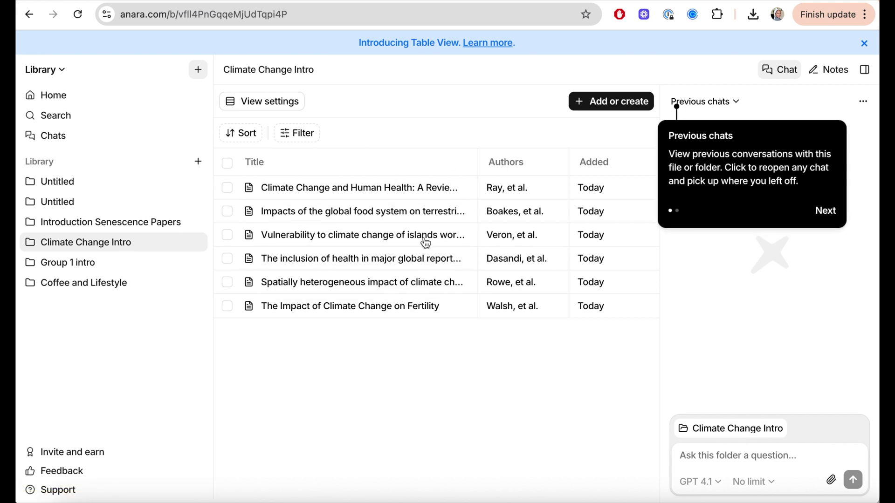
pyautogui.click(832, 212)
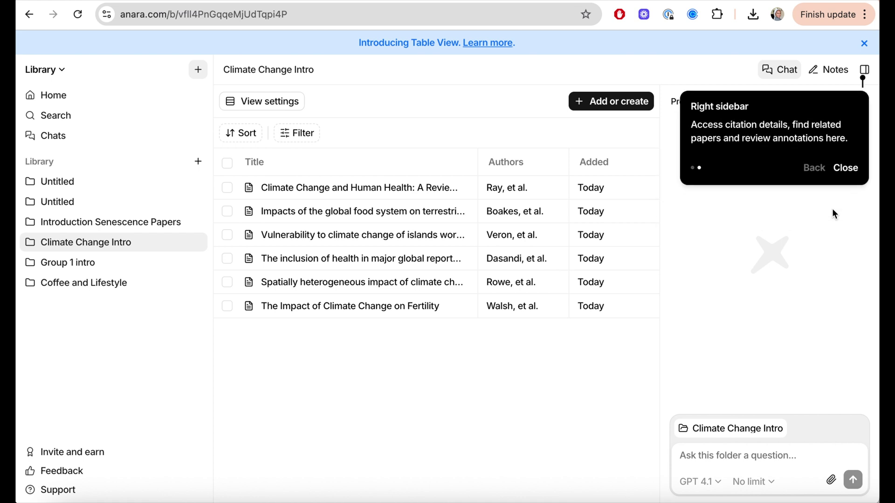
pyautogui.click(847, 166)
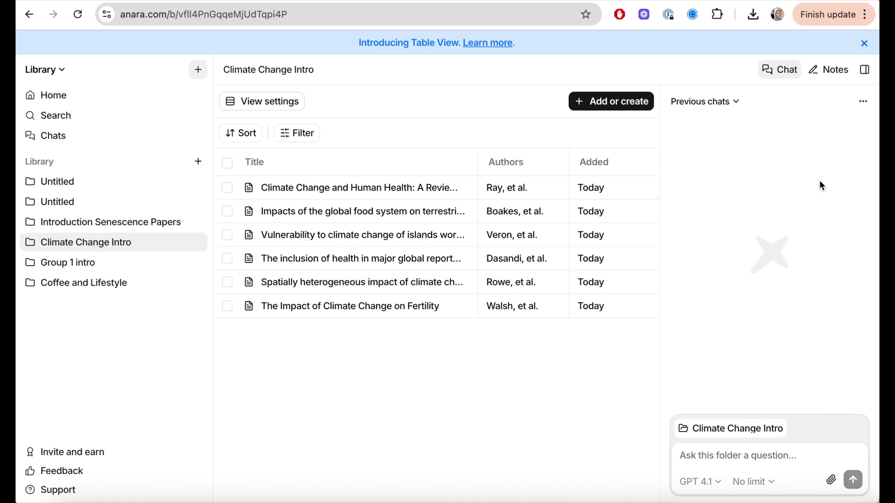
# Step: Add Authors and Tags filters to the folder's file table
pyautogui.click(288, 135)
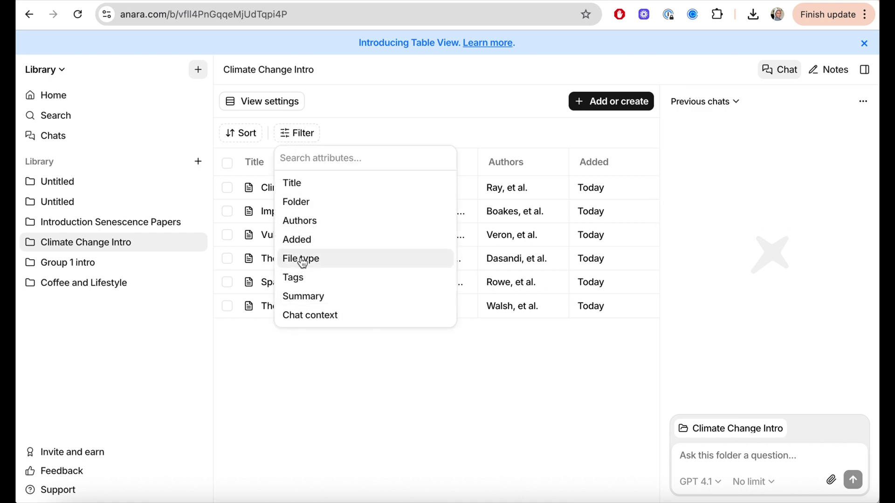
pyautogui.click(308, 222)
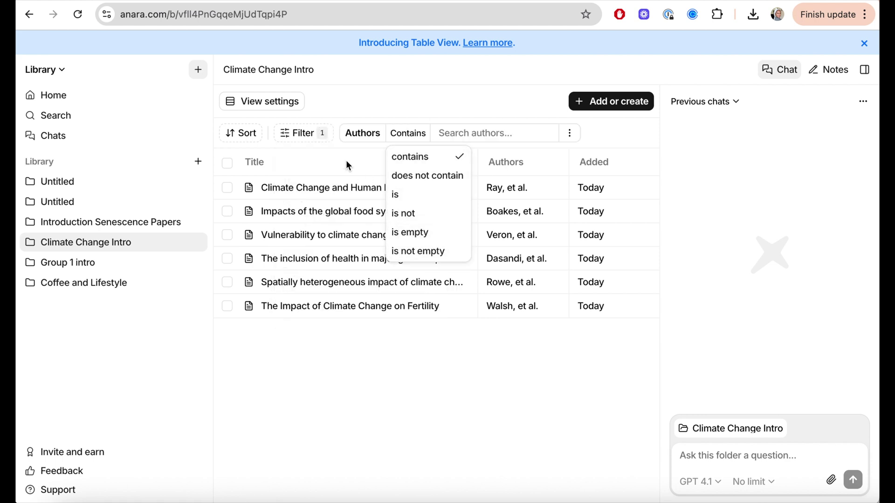
pyautogui.click(314, 134)
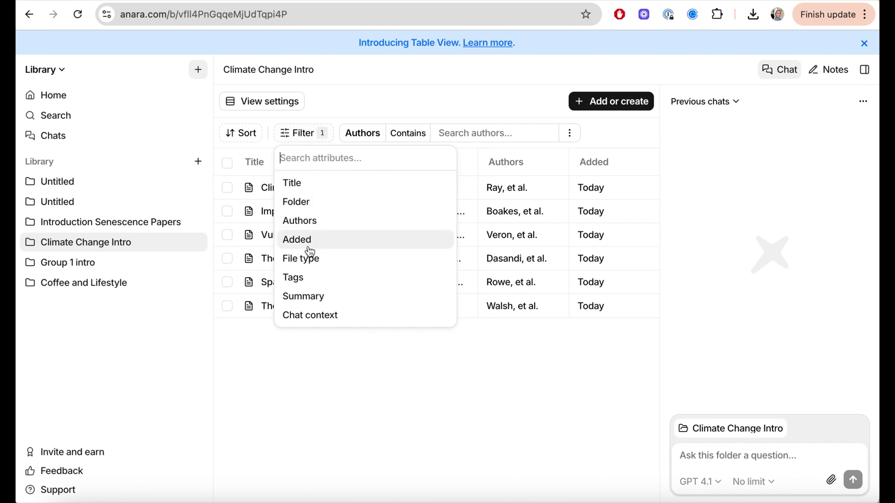
pyautogui.click(305, 278)
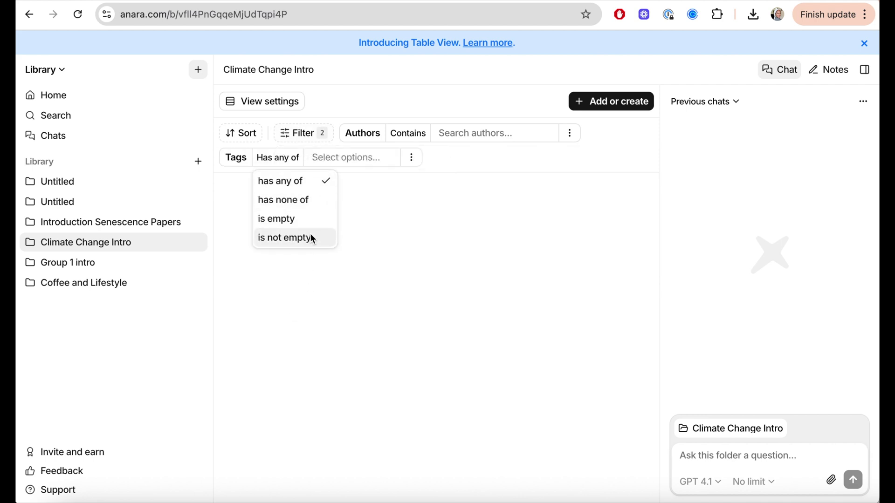
# Step: Open the Climate Change and Human Health paper
pyautogui.click(304, 135)
pyautogui.click(304, 134)
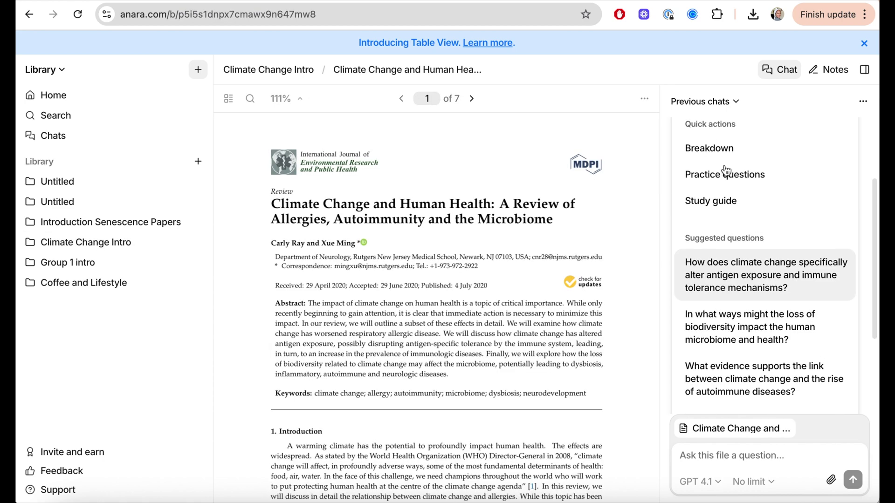
pyautogui.scroll(3, 725, 171)
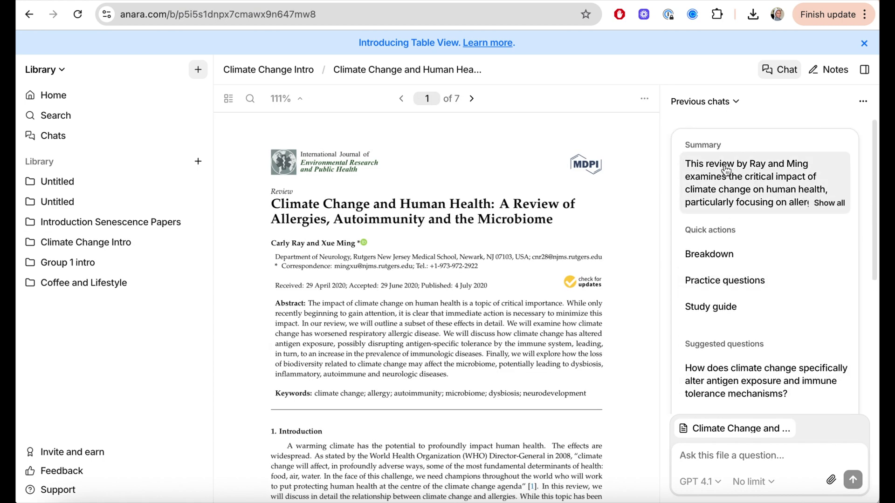
pyautogui.scroll(-2, 726, 171)
pyautogui.scroll(-5, 726, 171)
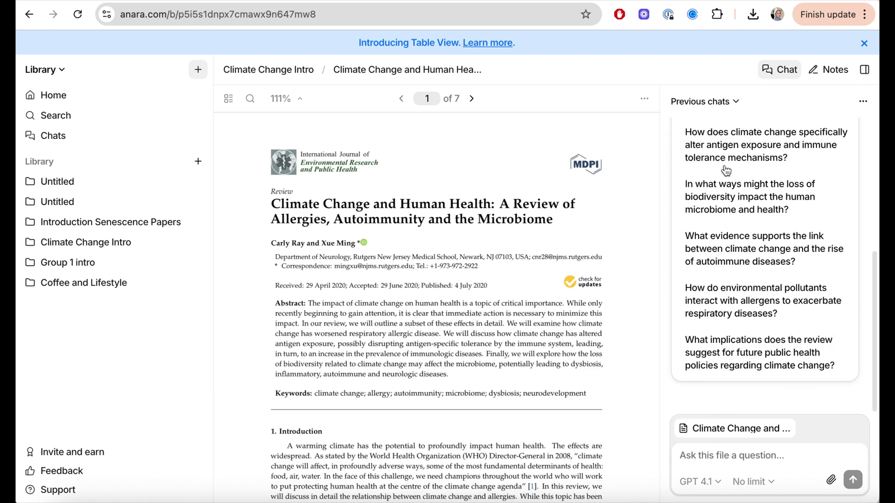
pyautogui.scroll(1, 725, 170)
pyautogui.scroll(5, 725, 170)
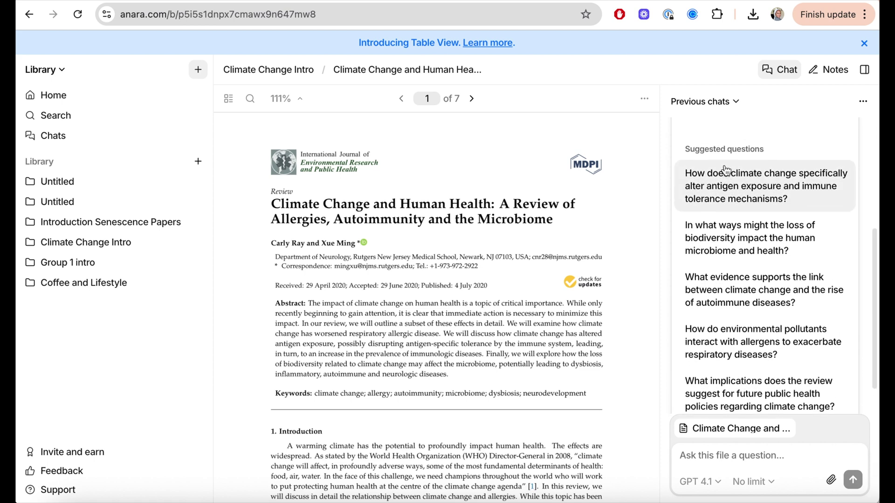
pyautogui.scroll(2, 725, 170)
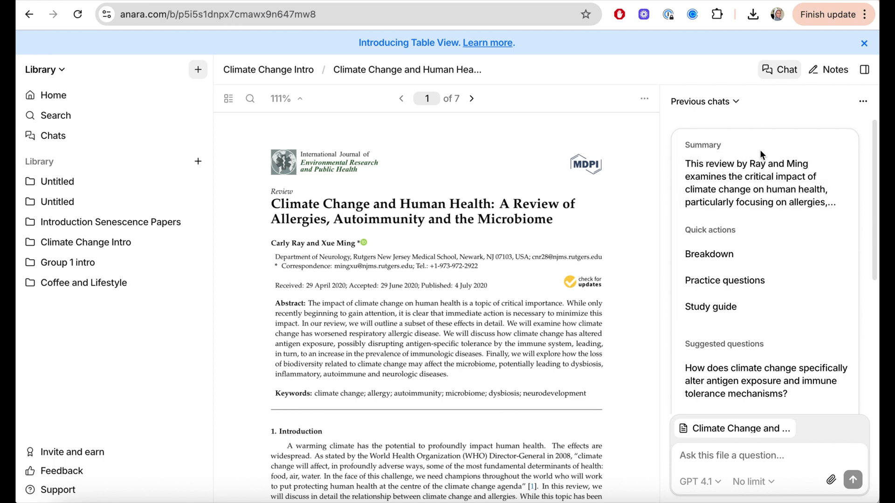
pyautogui.click(828, 69)
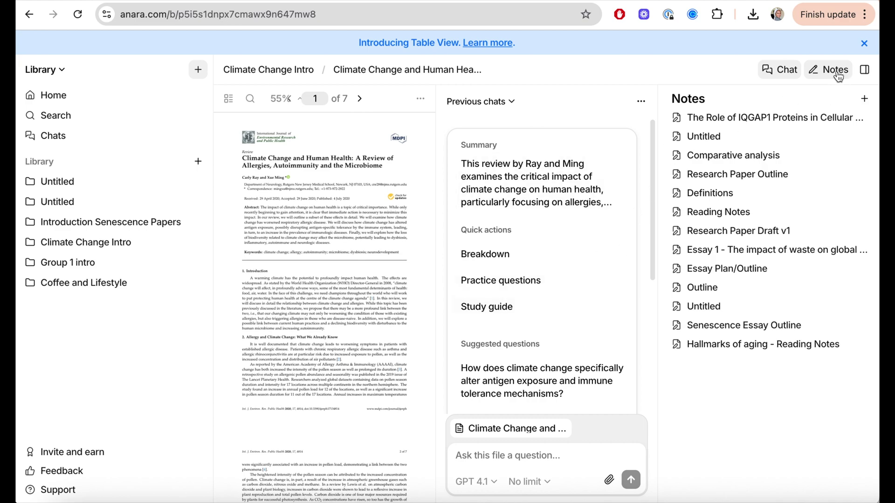
pyautogui.click(835, 71)
pyautogui.click(829, 71)
pyautogui.click(837, 73)
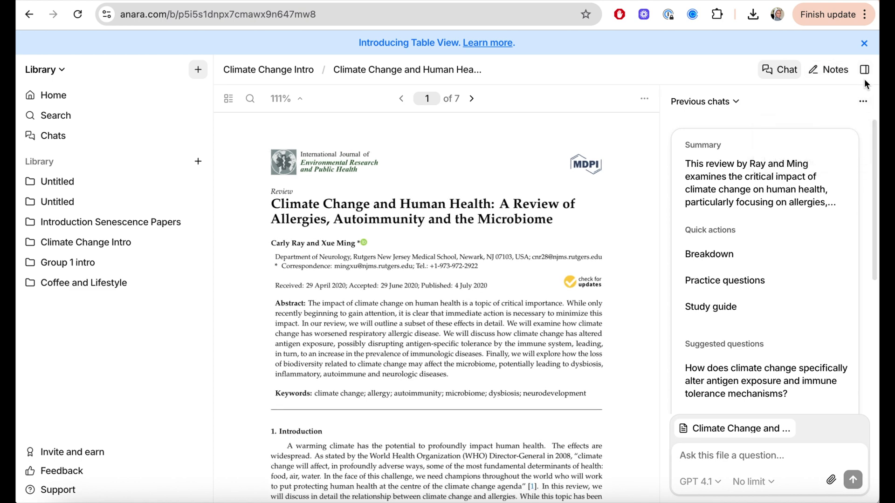
# Step: Open the right sidebar, scan the review's citation Details, then switch to its Related tab
pyautogui.click(865, 71)
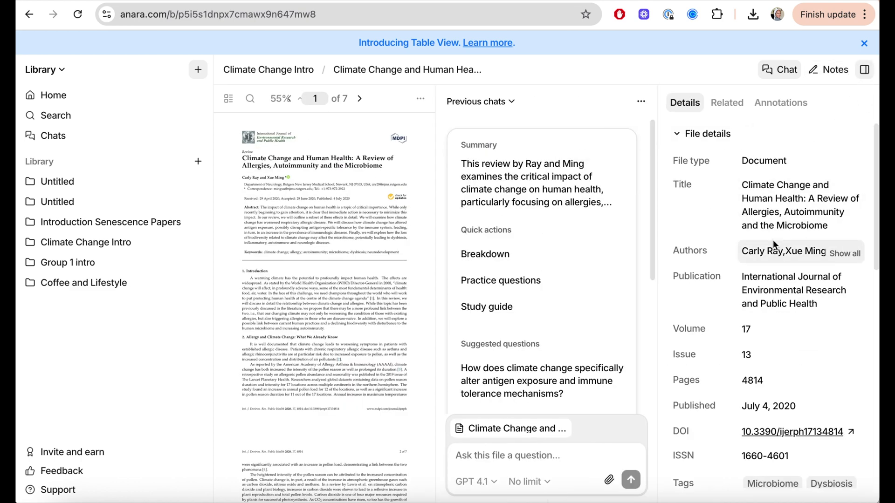
pyautogui.scroll(-3, 773, 240)
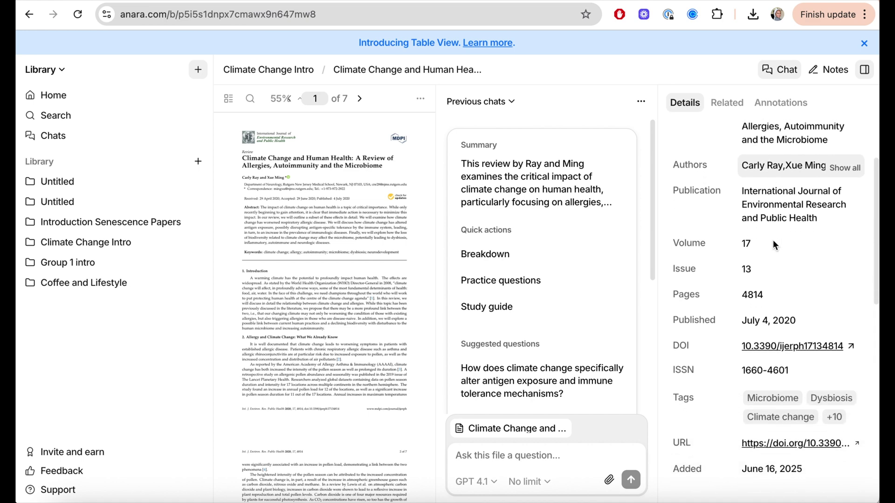
pyautogui.scroll(-3, 762, 268)
pyautogui.scroll(-7, 762, 267)
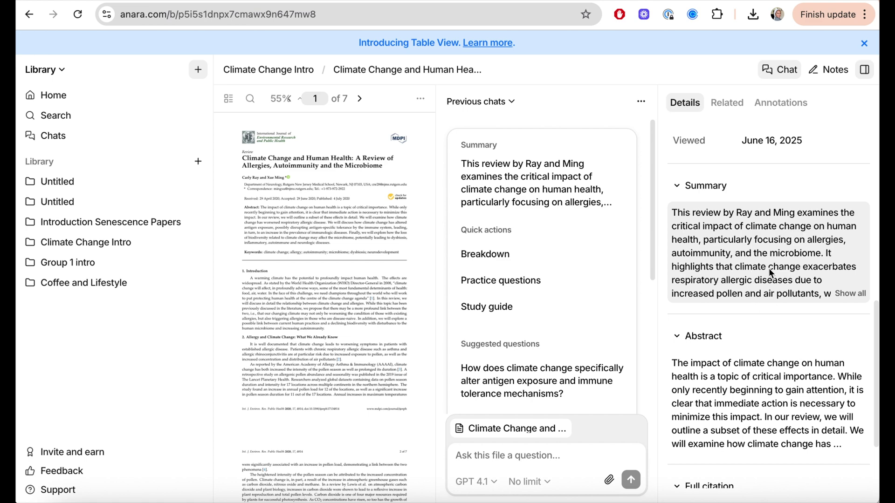
pyautogui.scroll(-5, 768, 268)
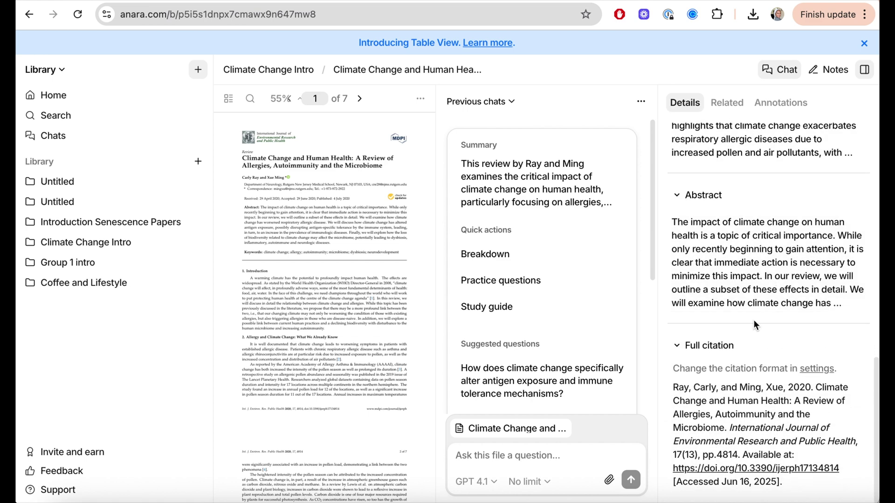
pyautogui.scroll(5, 745, 427)
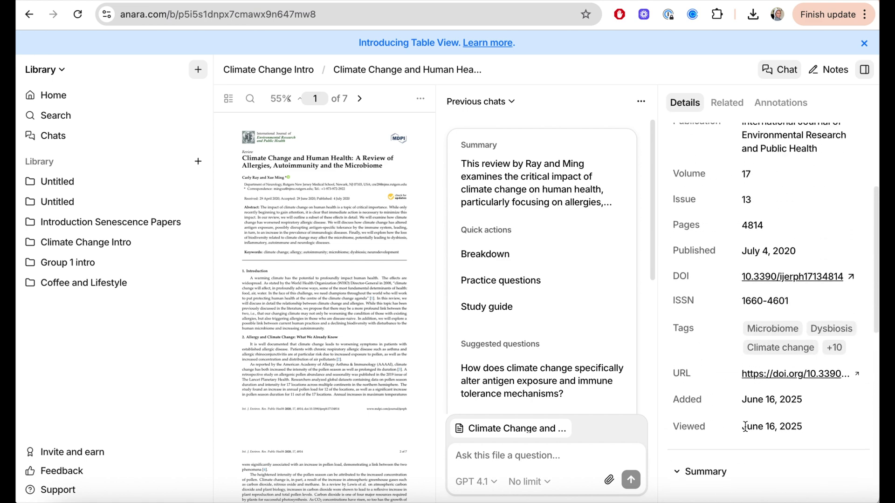
pyautogui.click(727, 103)
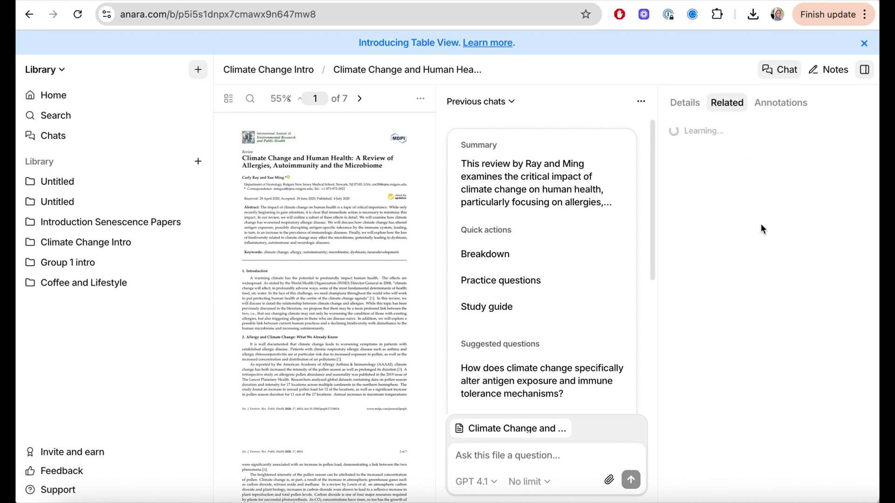
# Step: Expand the review's cited references and add the childhood traffic air-pollution paper to the library
pyautogui.click(678, 135)
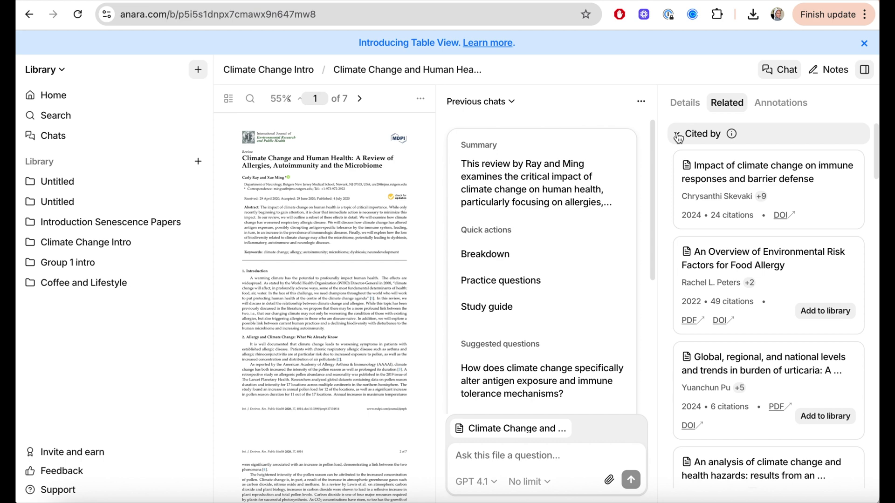
pyautogui.click(678, 135)
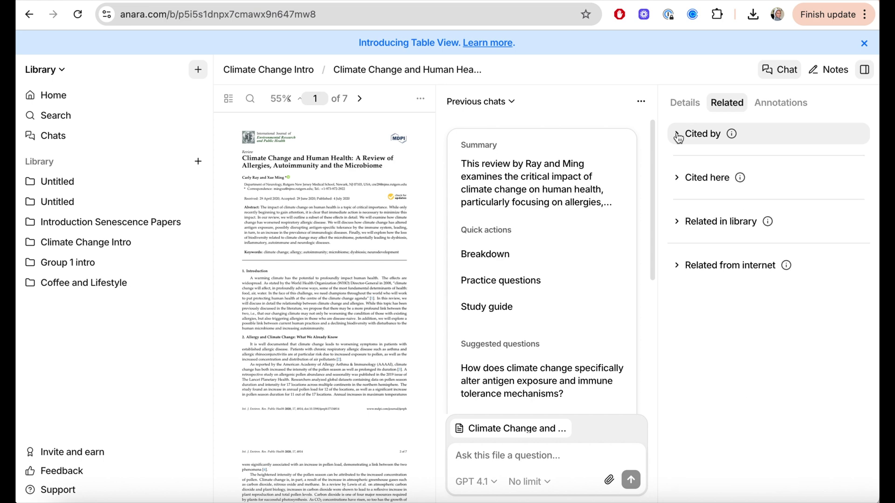
pyautogui.click(678, 177)
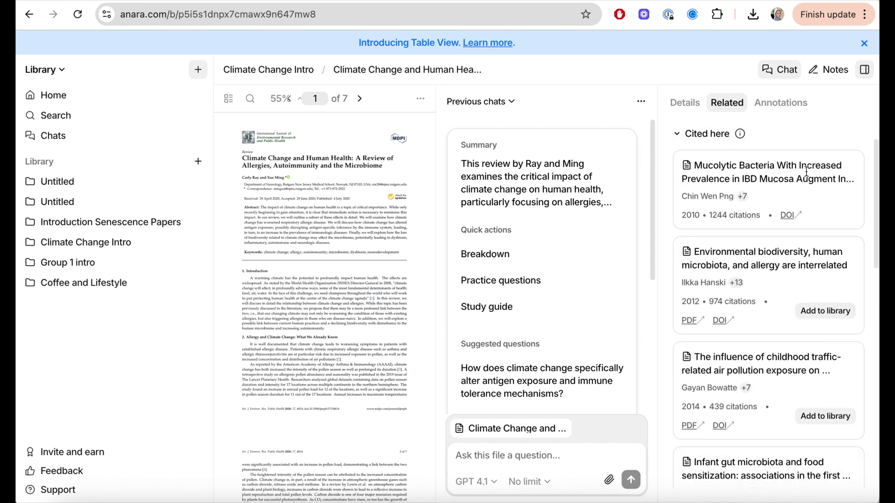
pyautogui.click(740, 135)
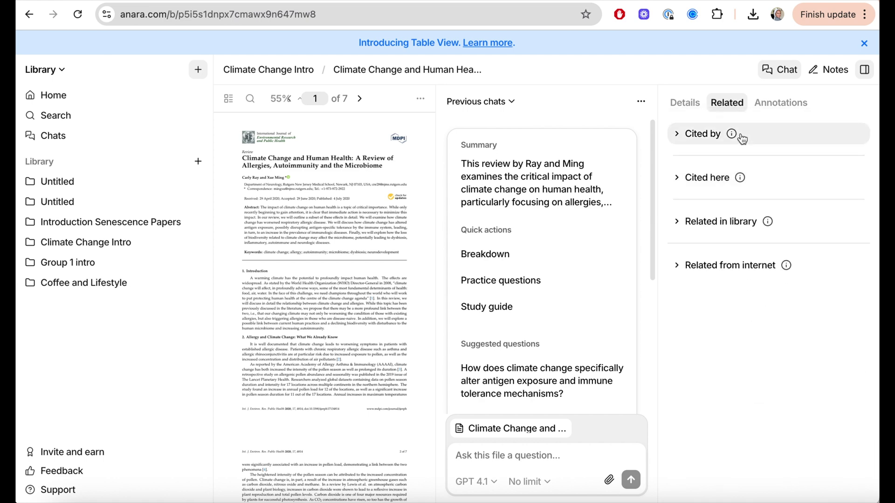
pyautogui.moveTo(740, 181)
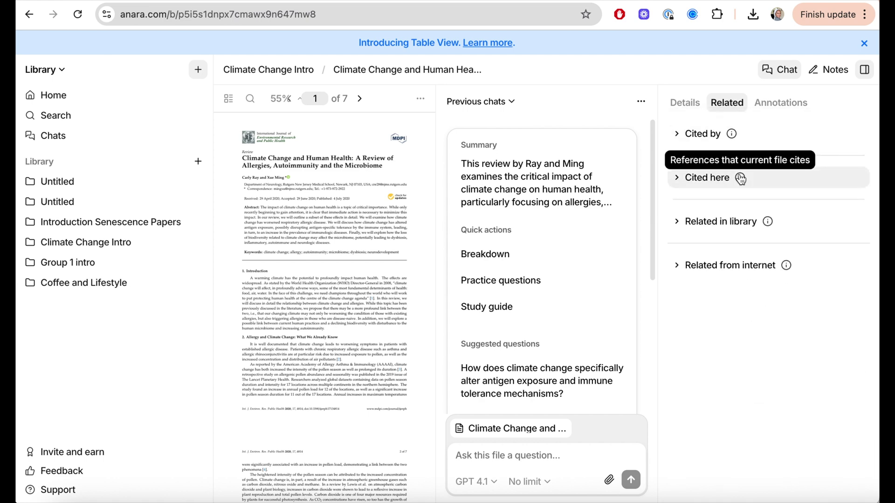
pyautogui.click(719, 182)
pyautogui.scroll(-3, 835, 312)
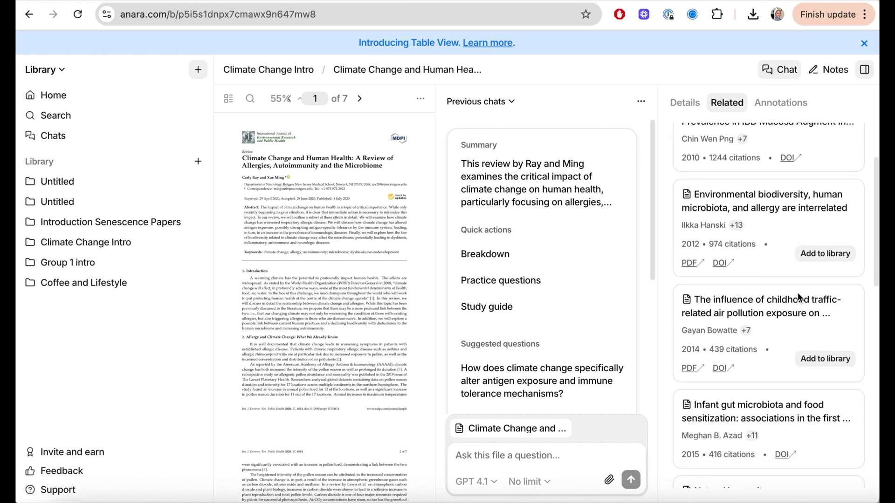
pyautogui.click(835, 311)
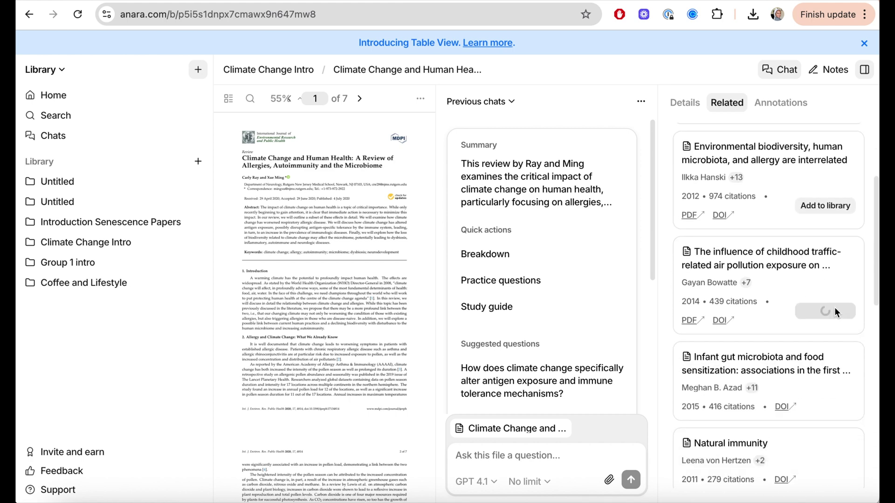
# Step: Toggle the internet-related papers on and off, then show the paper's Annotations tab
pyautogui.click(720, 221)
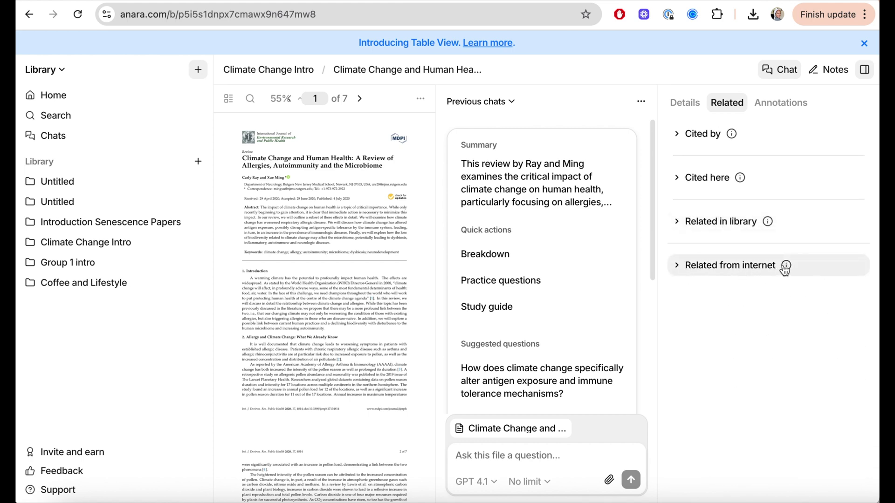
pyautogui.click(756, 266)
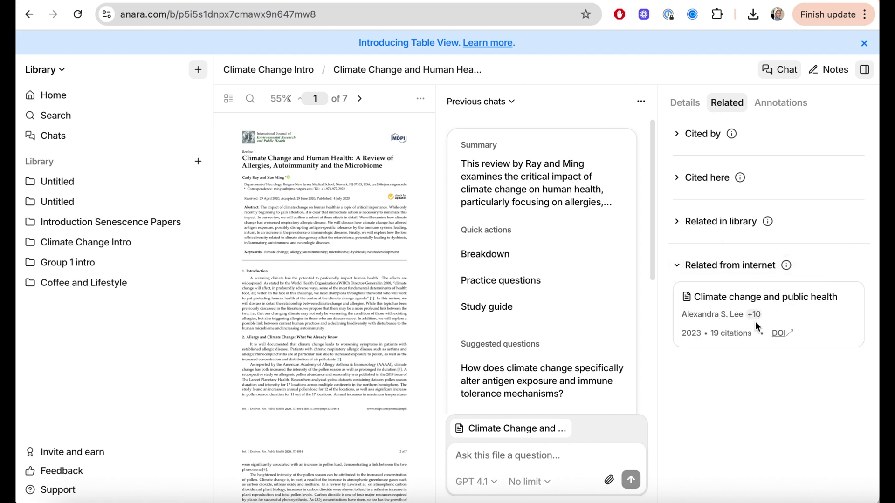
pyautogui.click(767, 268)
pyautogui.click(781, 112)
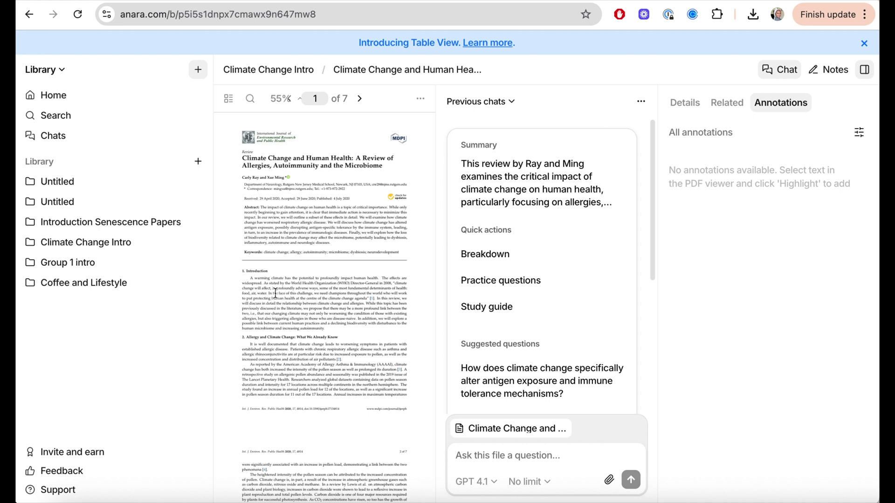
# Step: Highlight the intro passage on putting human health at the centre and comment 'Strong intro point'
pyautogui.moveTo(289, 302); pyautogui.dragTo(317, 303)
pyautogui.click(290, 326)
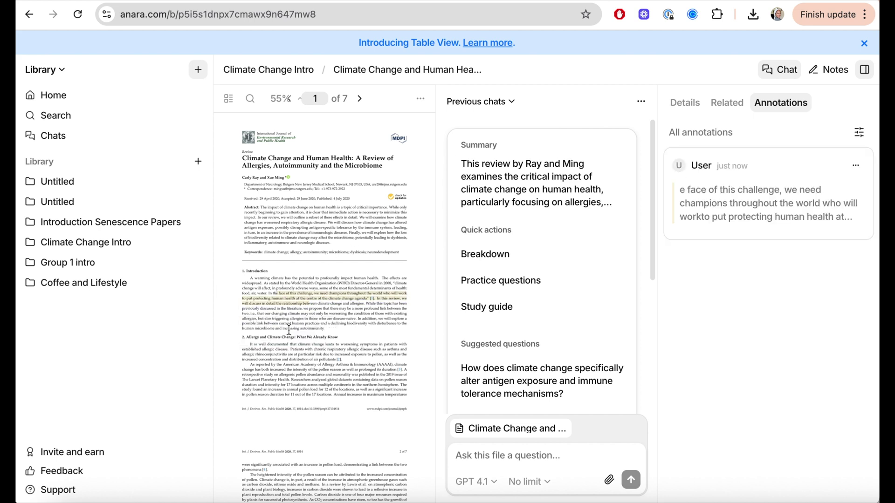
pyautogui.click(855, 166)
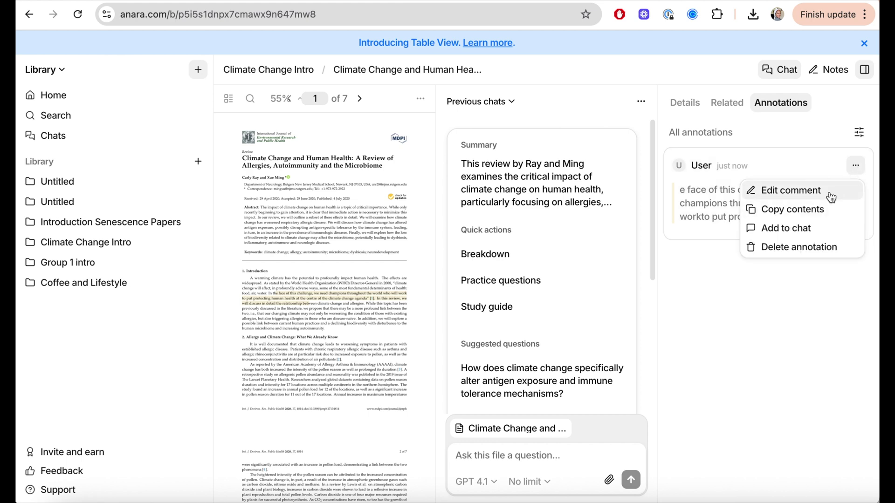
pyautogui.click(791, 191)
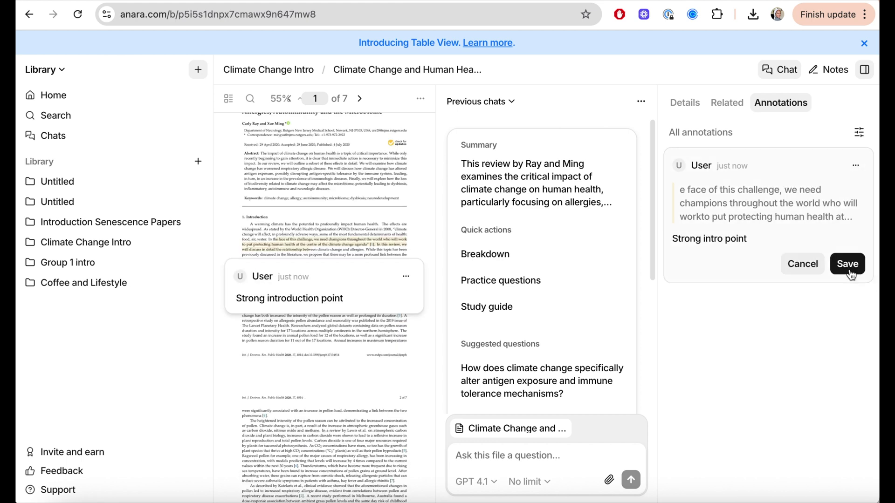
pyautogui.click(848, 266)
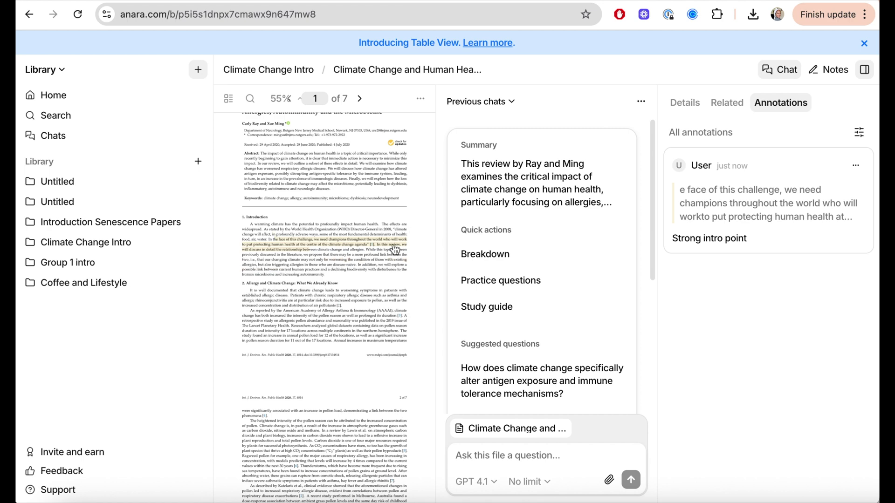
pyautogui.scroll(-4, 375, 300)
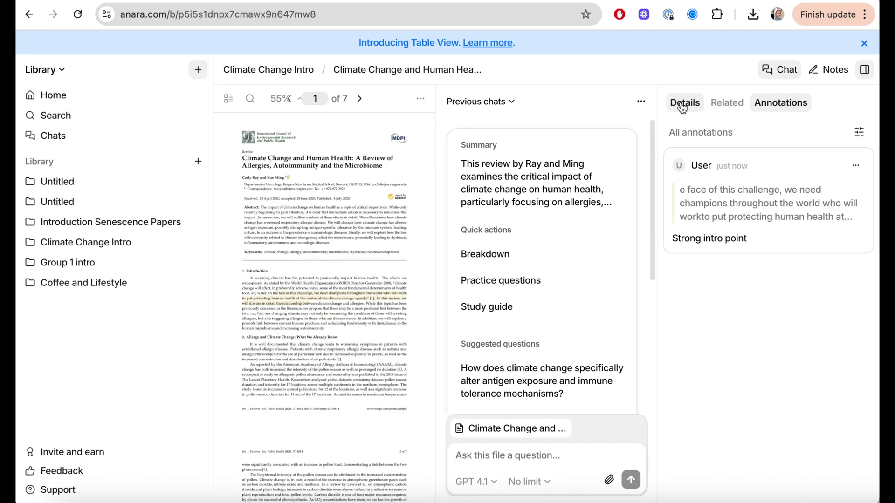
pyautogui.click(684, 102)
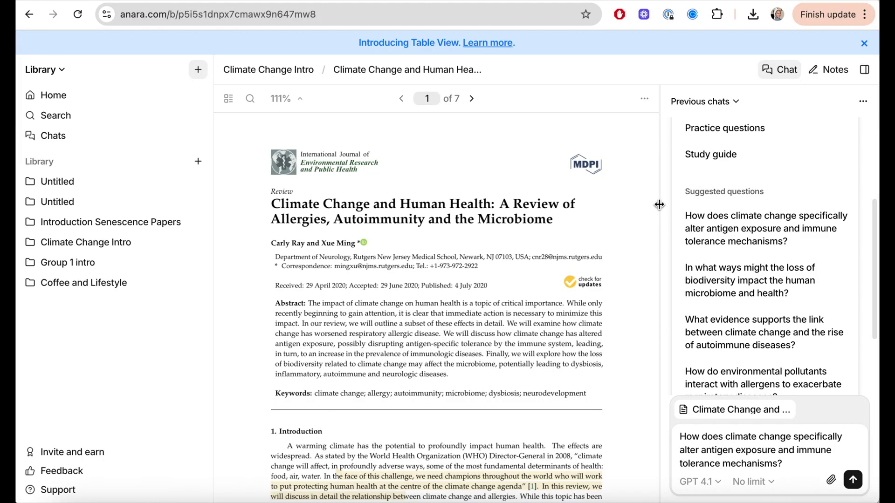
# Step: Drag the divider between the PDF and chat left to widen the file chat panel
pyautogui.moveTo(658, 204); pyautogui.dragTo(507, 212)
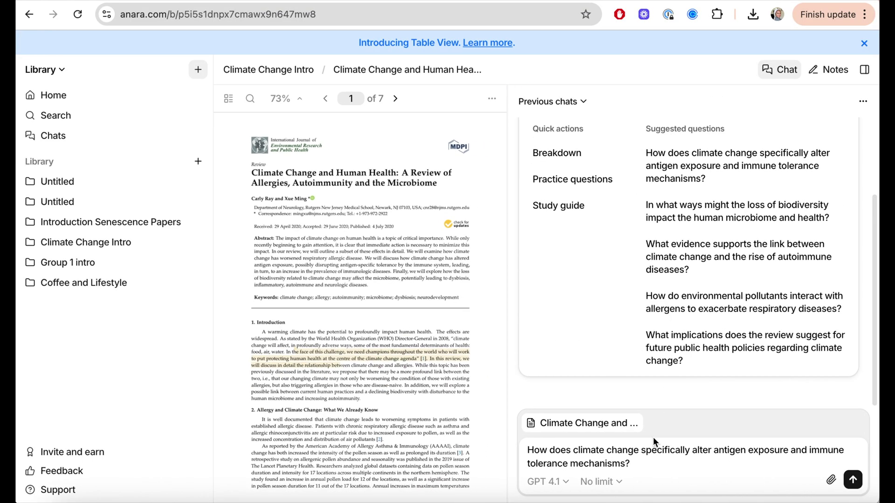
# Step: Ask the paper how climate change alters antigen exposure and view the passage behind citation 5
pyautogui.click(852, 479)
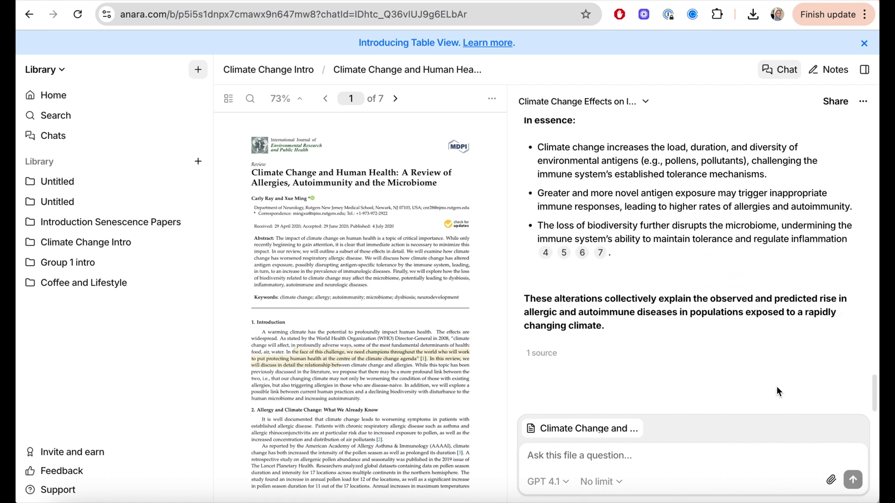
pyautogui.scroll(2, 686, 284)
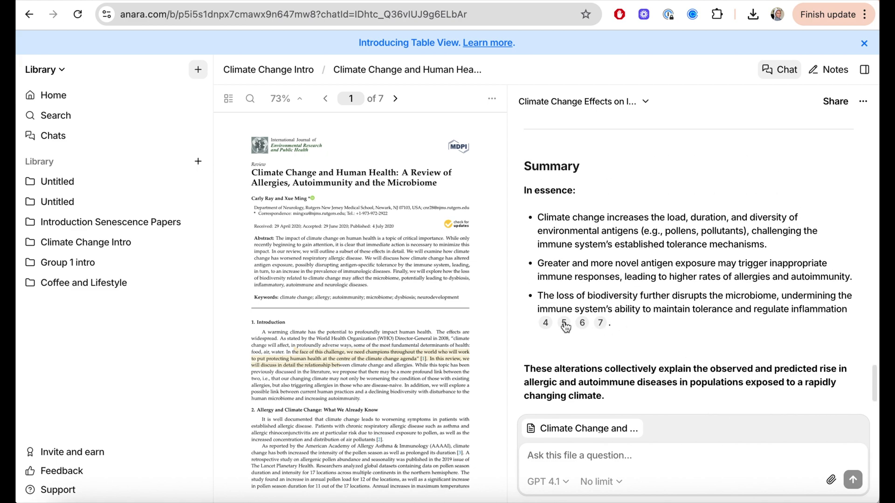
pyautogui.click(565, 323)
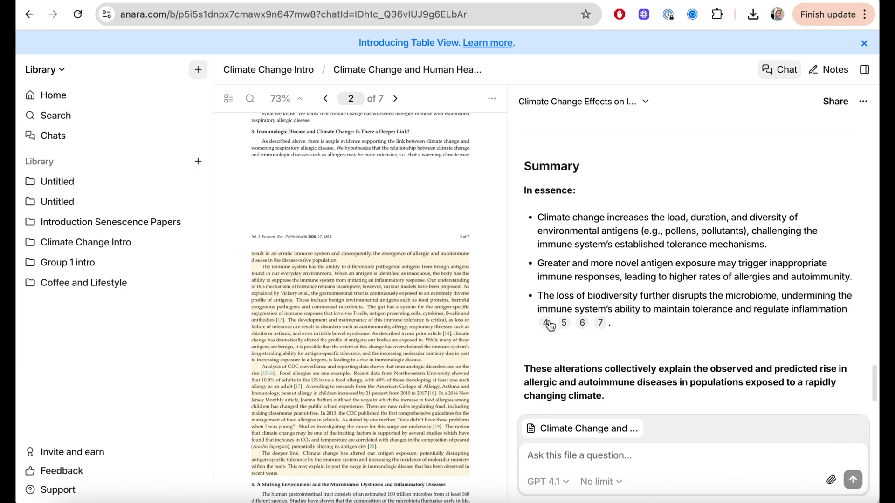
pyautogui.moveTo(548, 323)
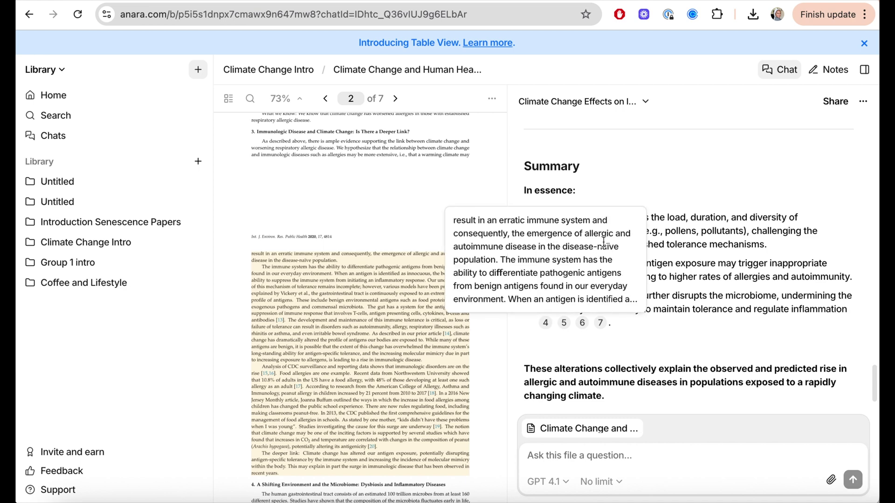
# Step: Check the cited peanut-allergy, Allergy and Climate Change, and page 3 citation 4 passages
pyautogui.scroll(-5, 703, 192)
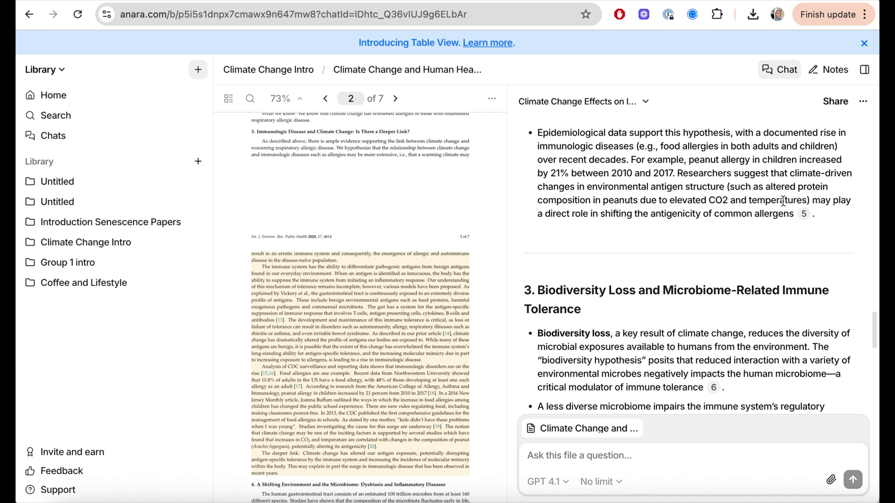
pyautogui.scroll(5, 702, 191)
pyautogui.click(565, 327)
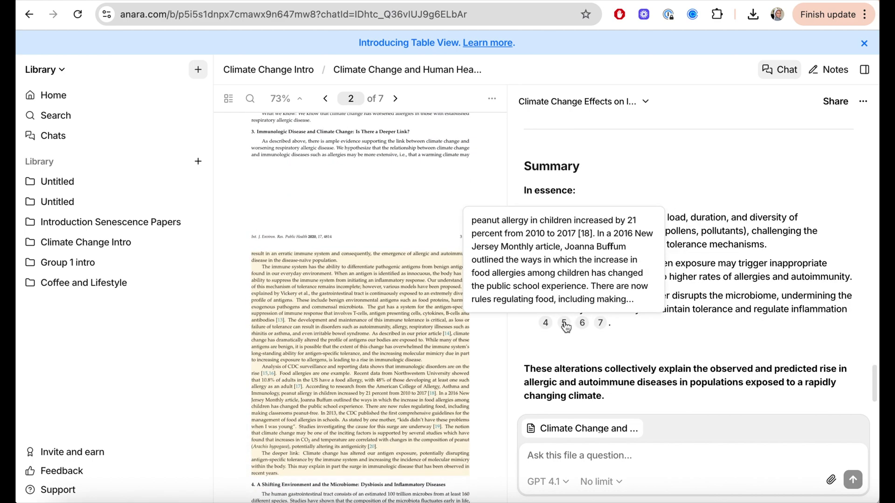
pyautogui.scroll(10, 699, 233)
pyautogui.click(812, 187)
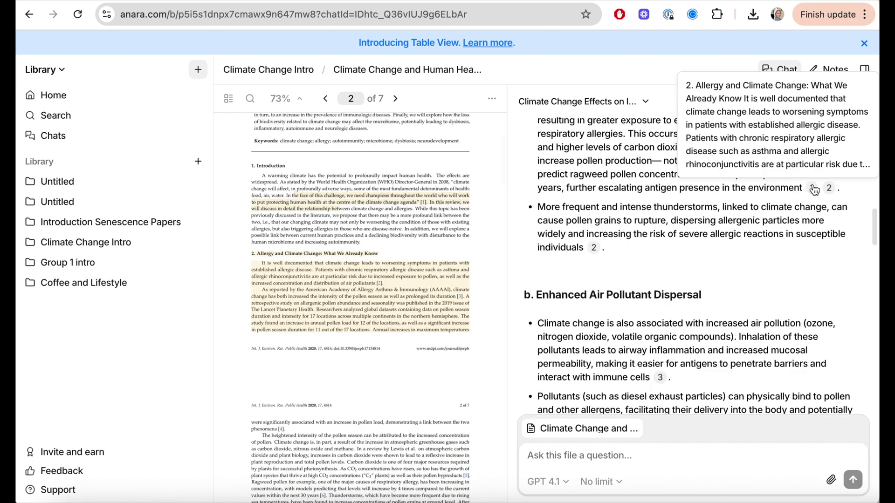
pyautogui.scroll(-10, 814, 189)
pyautogui.click(547, 323)
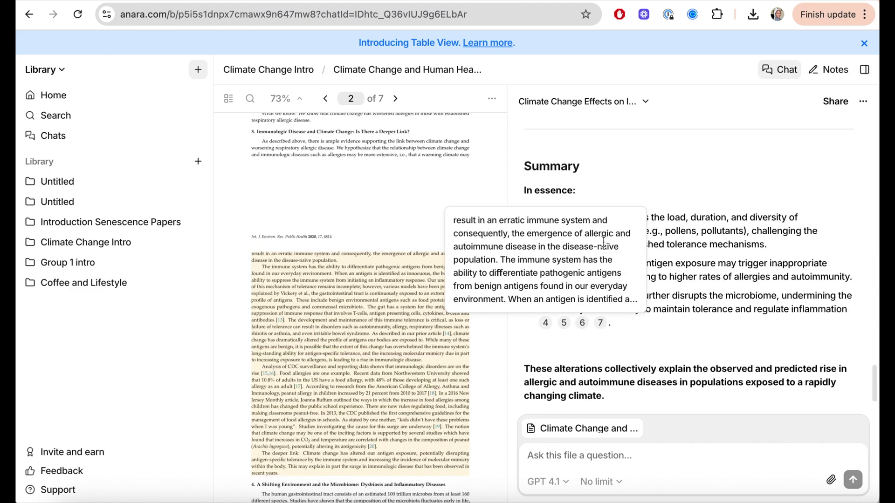
pyautogui.scroll(10, 703, 192)
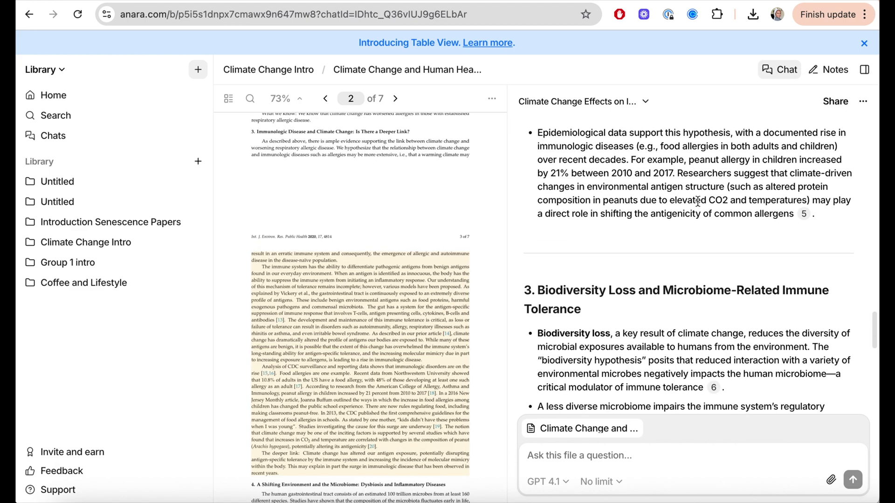
pyautogui.scroll(2, 800, 214)
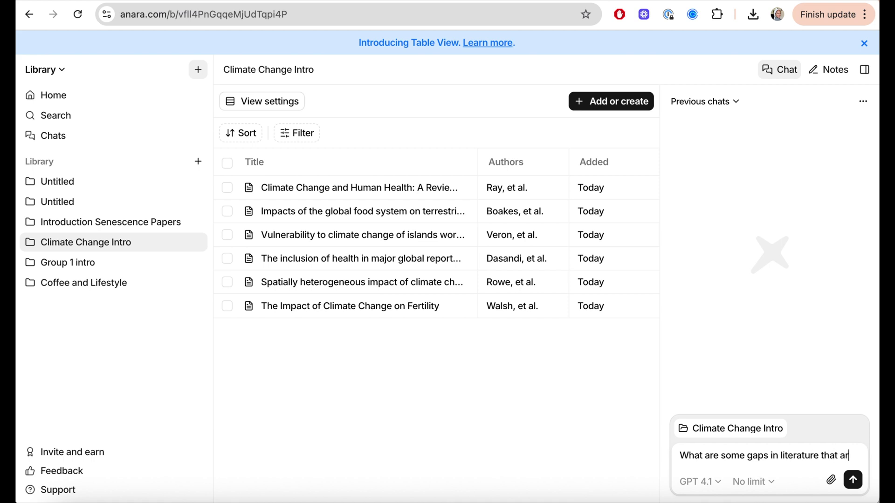
# Step: Ask which research gaps are mentioned in this group of papers, then select the standardized-measures sentence
pyautogui.write('re mentioned in th')
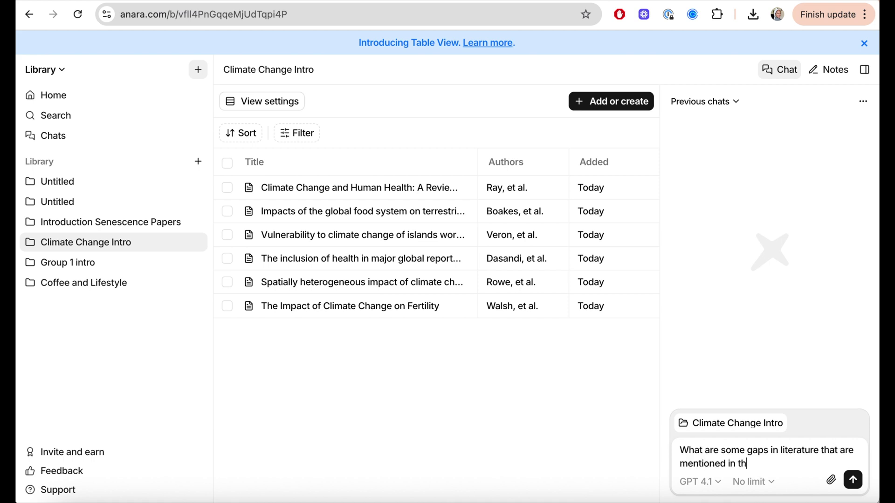
pyautogui.write('is group of papers?')
pyautogui.press('Return')
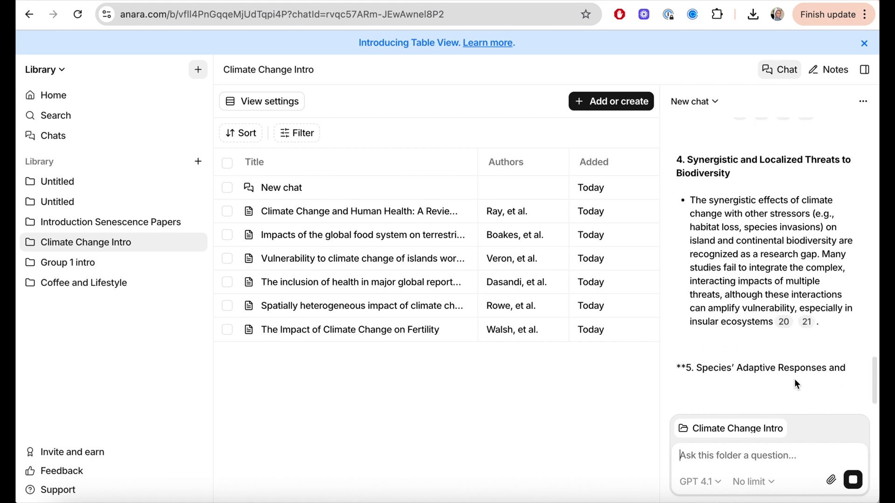
pyautogui.scroll(-2, 642, 242)
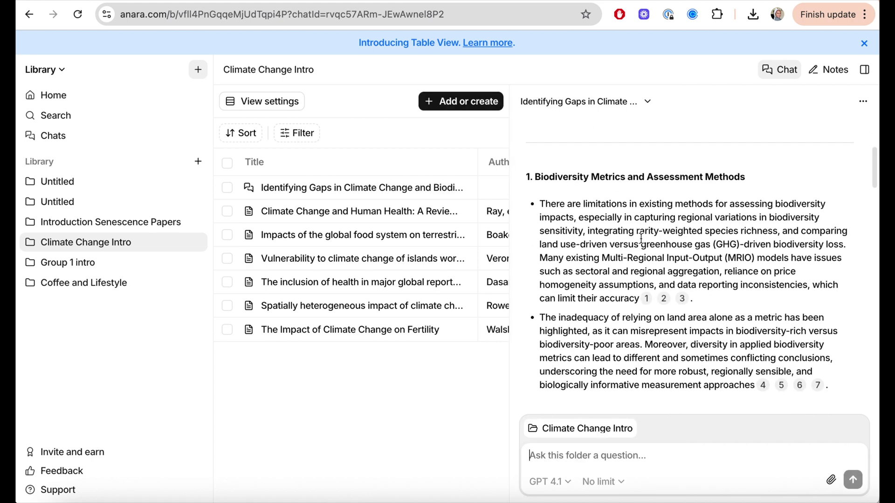
pyautogui.scroll(-1, 641, 238)
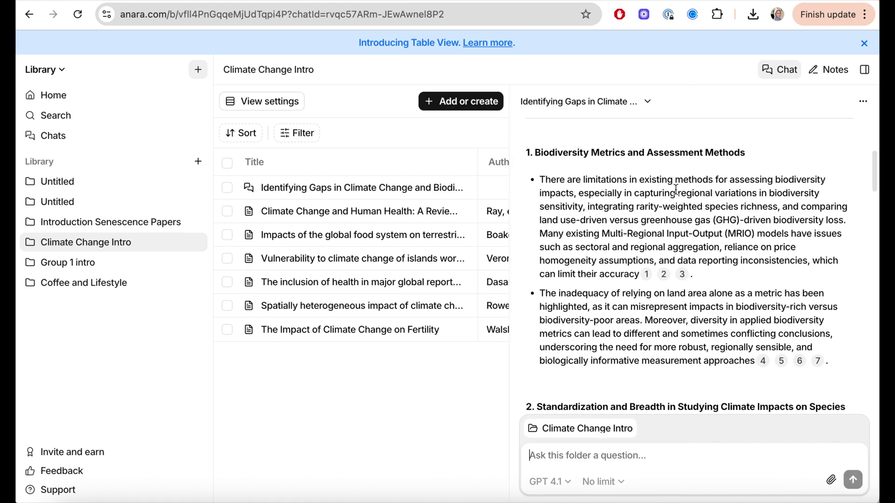
pyautogui.scroll(-8, 675, 190)
pyautogui.moveTo(664, 180); pyautogui.dragTo(755, 193)
# Step: View the source paper passage behind citation 19 in the gaps answer
pyautogui.scroll(-9, 707, 205)
pyautogui.click(631, 205)
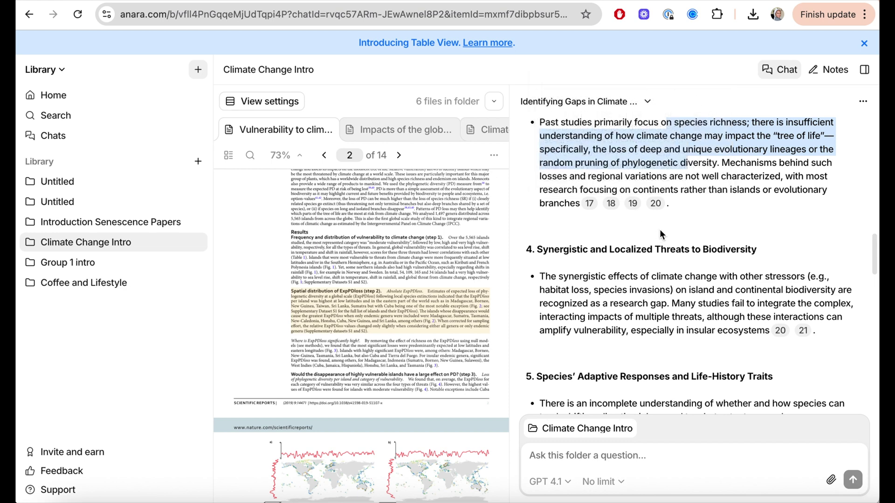
pyautogui.scroll(-12, 684, 223)
pyautogui.scroll(-1, 683, 223)
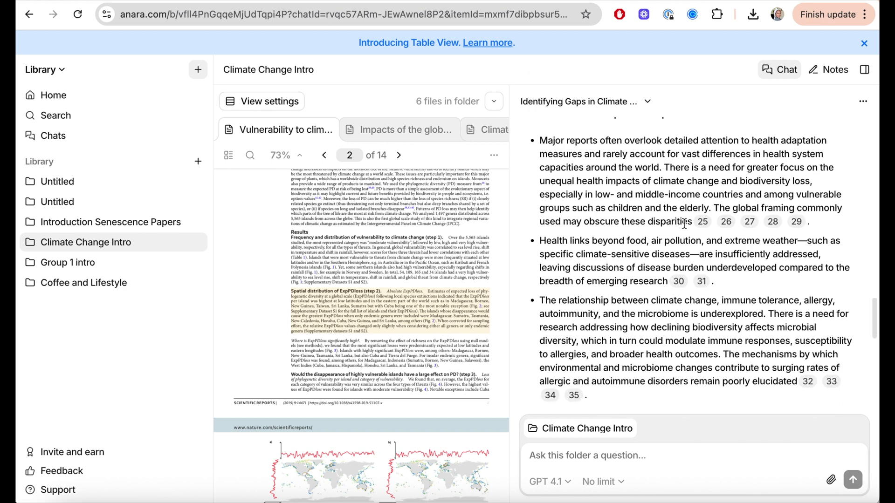
pyautogui.scroll(-15, 683, 223)
# Step: Save the literature-gaps answer as a note in the folder
pyautogui.click(735, 353)
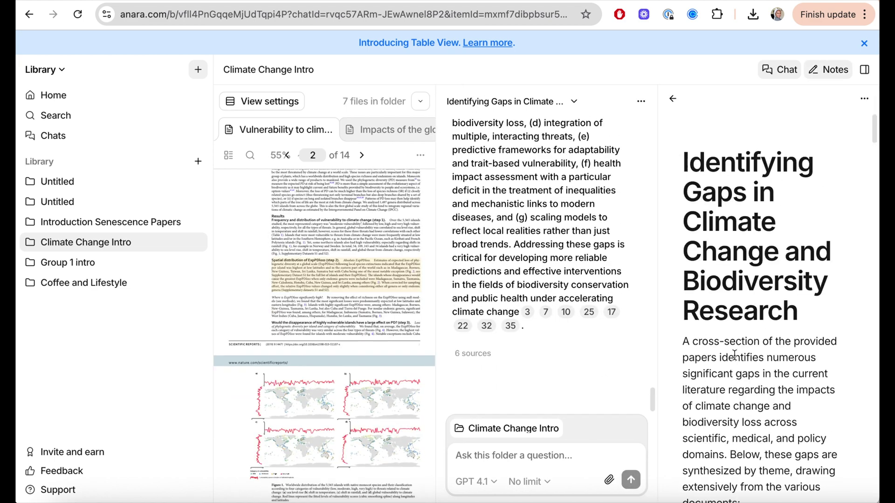
pyautogui.scroll(-15, 800, 291)
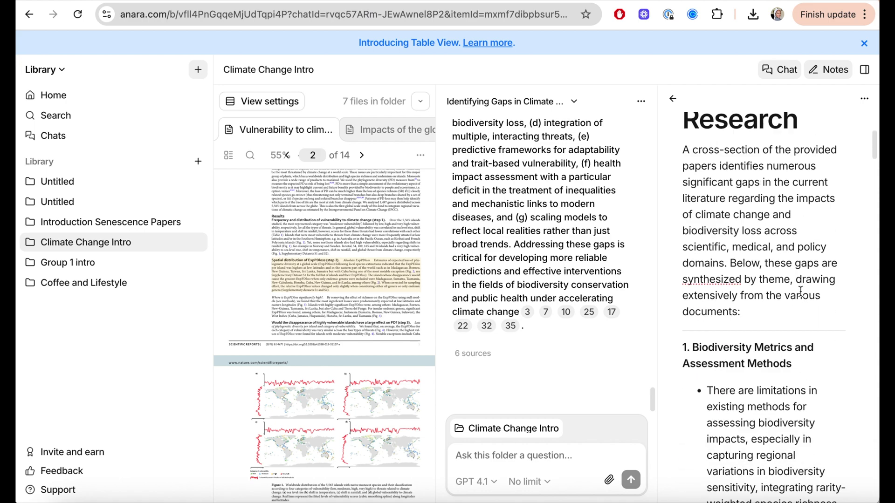
pyautogui.scroll(-12, 800, 291)
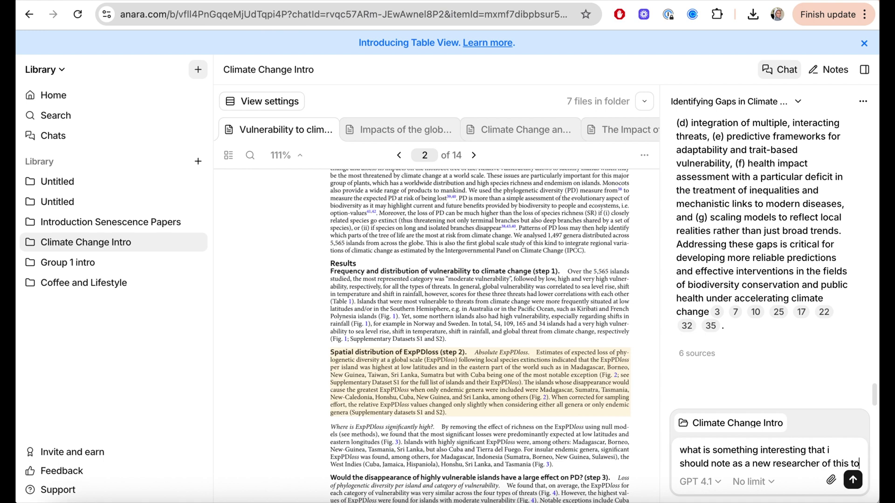
# Step: Send the new-researcher question to the folder and widen the chat beside the paper
pyautogui.write('pic?')
pyautogui.press('Return')
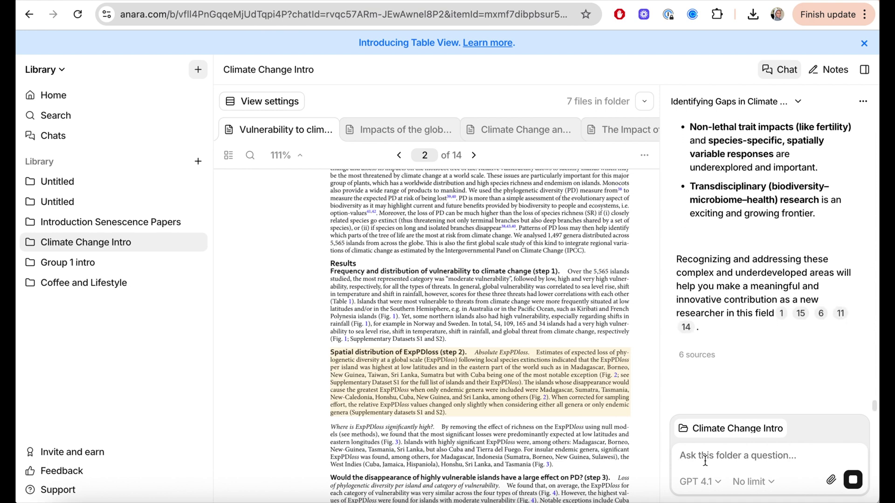
pyautogui.scroll(15, 758, 244)
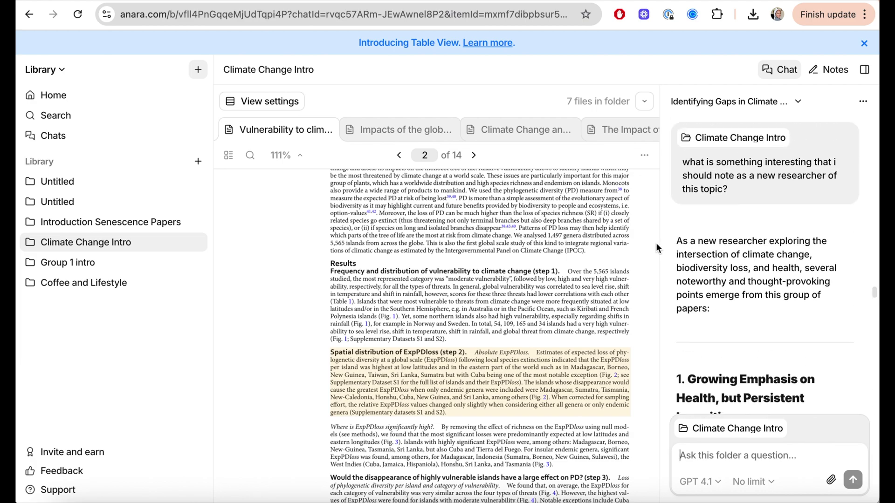
pyautogui.moveTo(656, 244); pyautogui.dragTo(514, 246)
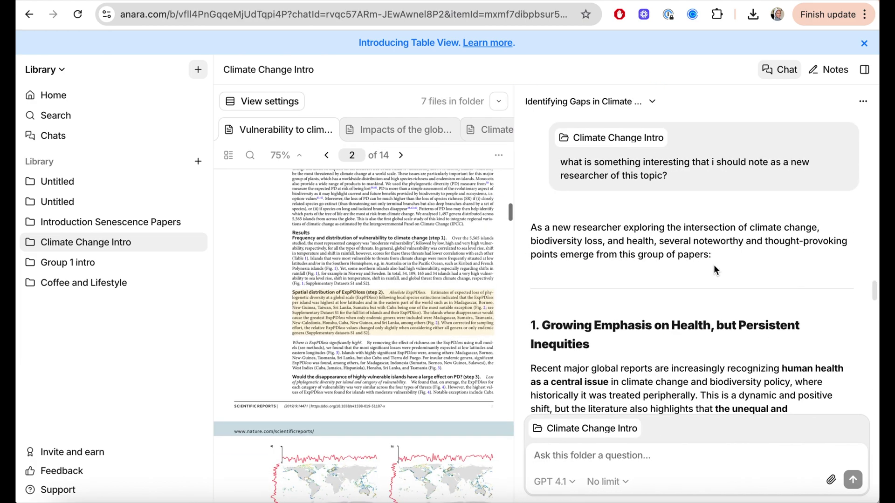
# Step: Read through the answer, highlighting how biodiversity is measured and lethal versus sub-lethal thresholds
pyautogui.scroll(-4, 715, 270)
pyautogui.moveTo(789, 199)
pyautogui.mouseDown()
pyautogui.moveTo(732, 215)
pyautogui.moveTo(788, 243)
pyautogui.mouseUp()
pyautogui.scroll(-4, 794, 264)
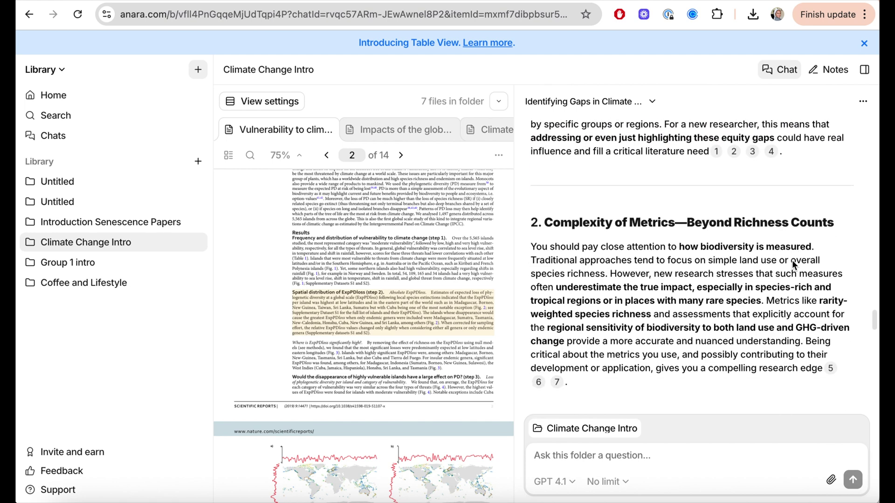
pyautogui.moveTo(680, 247); pyautogui.dragTo(819, 250)
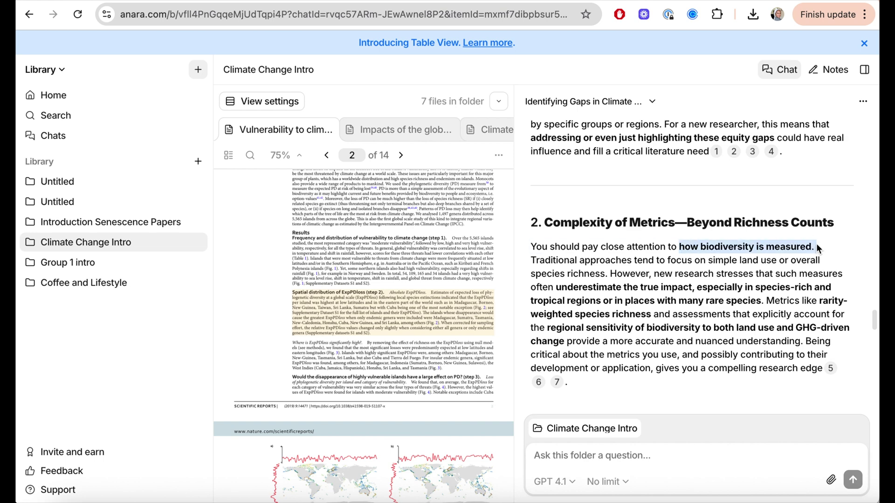
pyautogui.scroll(-3, 720, 330)
pyautogui.scroll(2, 719, 330)
pyautogui.scroll(-2, 720, 330)
pyautogui.scroll(-3, 720, 330)
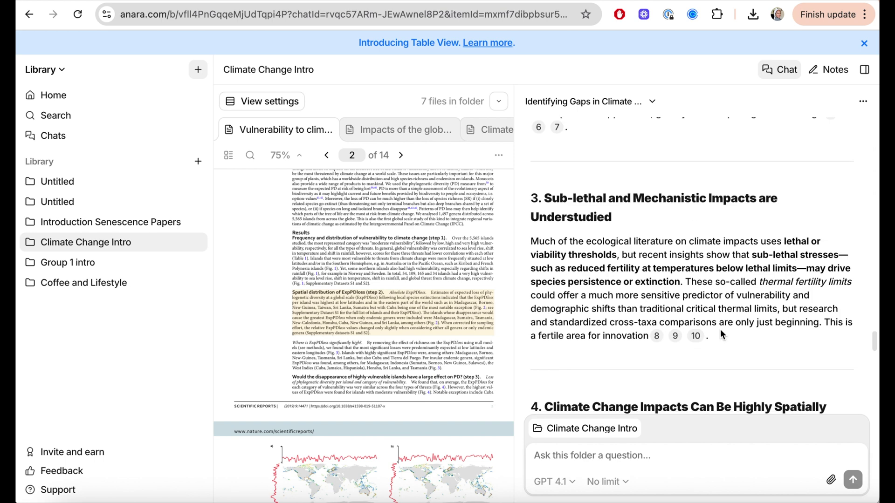
pyautogui.moveTo(786, 238); pyautogui.dragTo(798, 276)
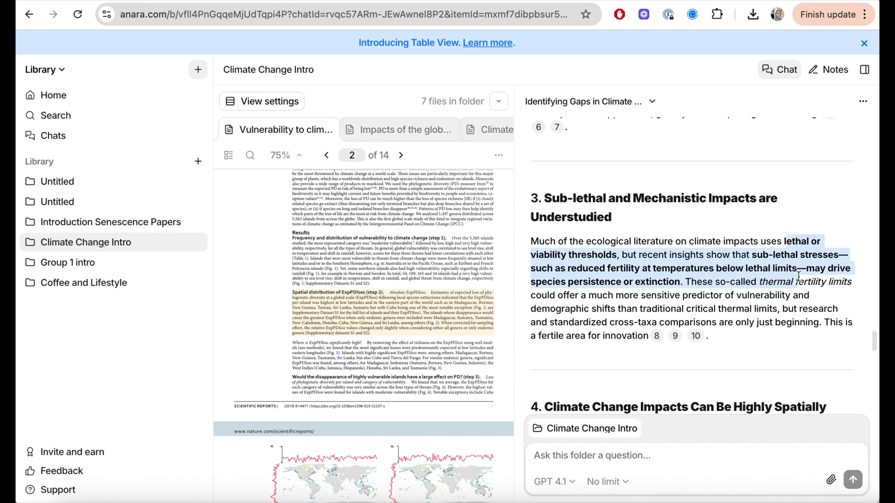
pyautogui.scroll(-4, 798, 276)
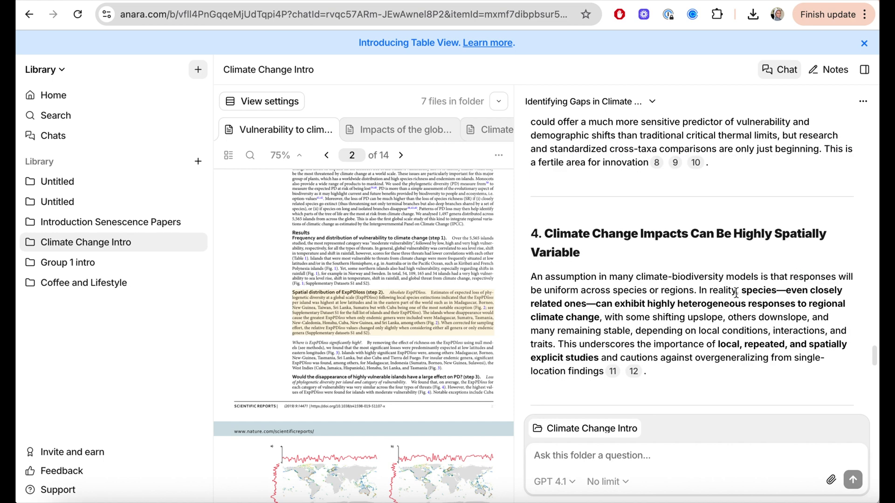
pyautogui.moveTo(737, 301); pyautogui.dragTo(740, 291)
pyautogui.scroll(-4, 742, 310)
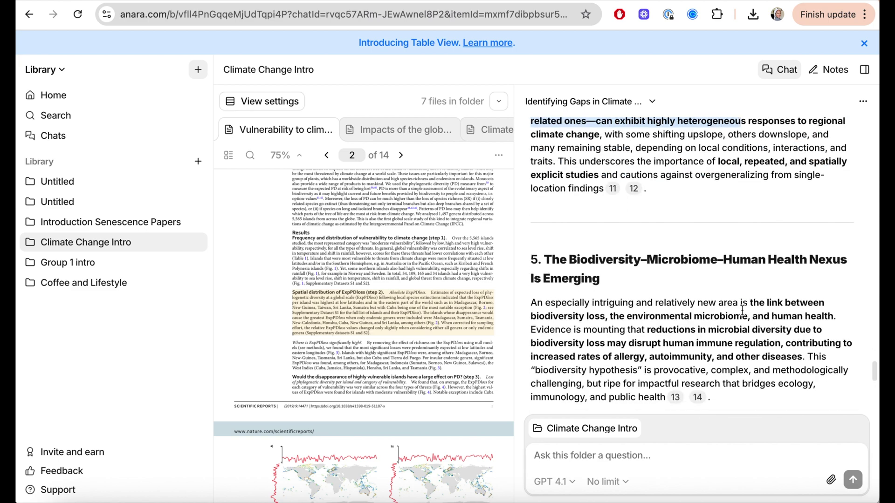
pyautogui.moveTo(721, 315); pyautogui.dragTo(741, 350)
pyautogui.scroll(-5, 740, 349)
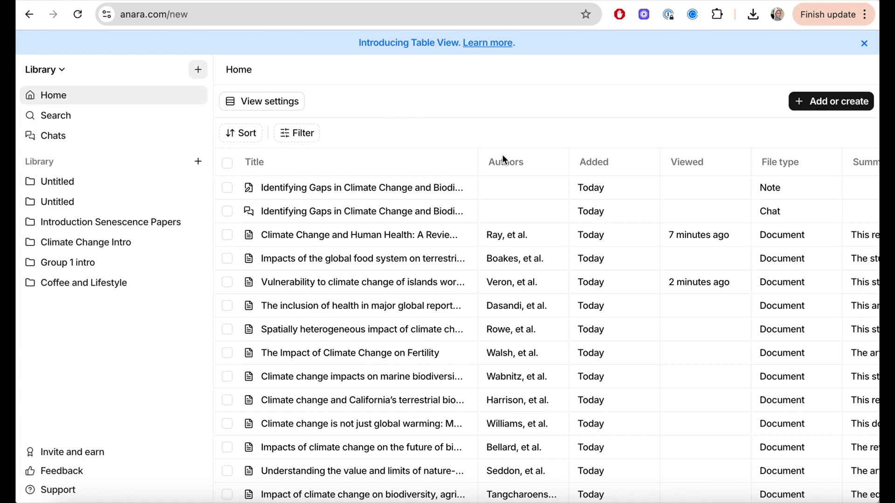
# Step: Open the library table's column list and hide the File type column
pyautogui.scroll(-4, 363, 267)
pyautogui.scroll(-3, 365, 271)
pyautogui.scroll(2, 365, 271)
pyautogui.scroll(5, 365, 271)
pyautogui.hscroll(3, 365, 271)
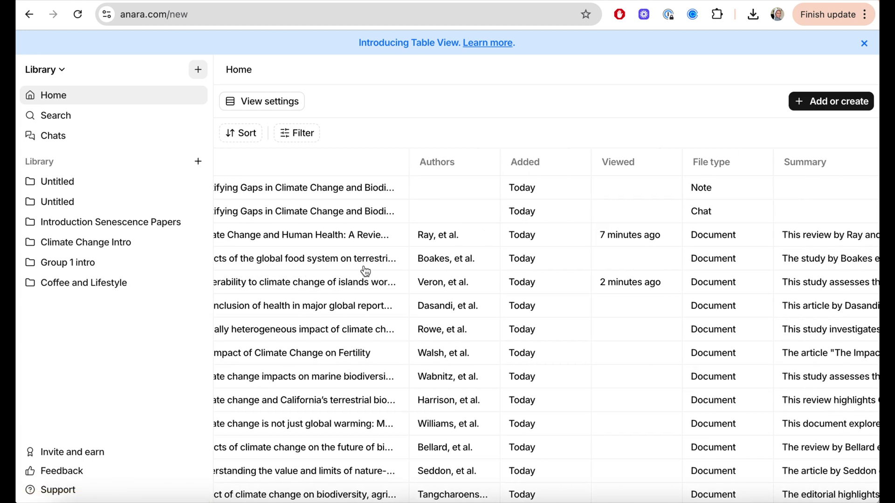
pyautogui.hscroll(5, 365, 271)
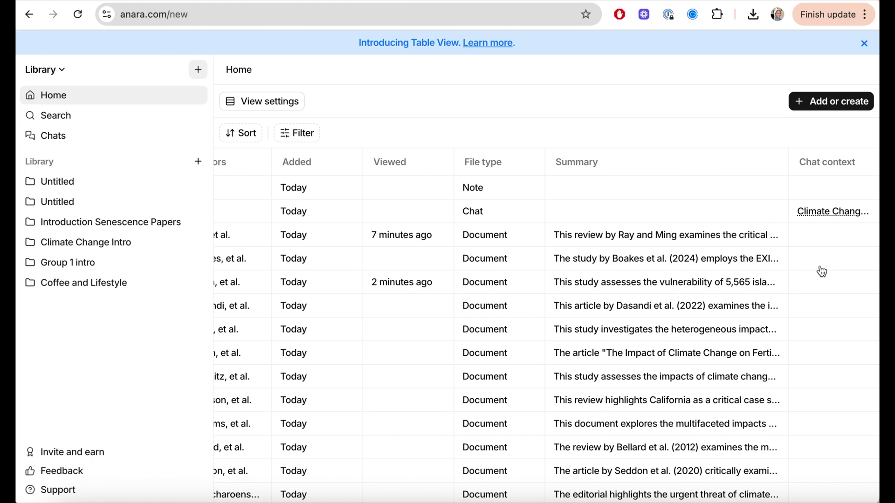
pyautogui.scroll(-6, 692, 297)
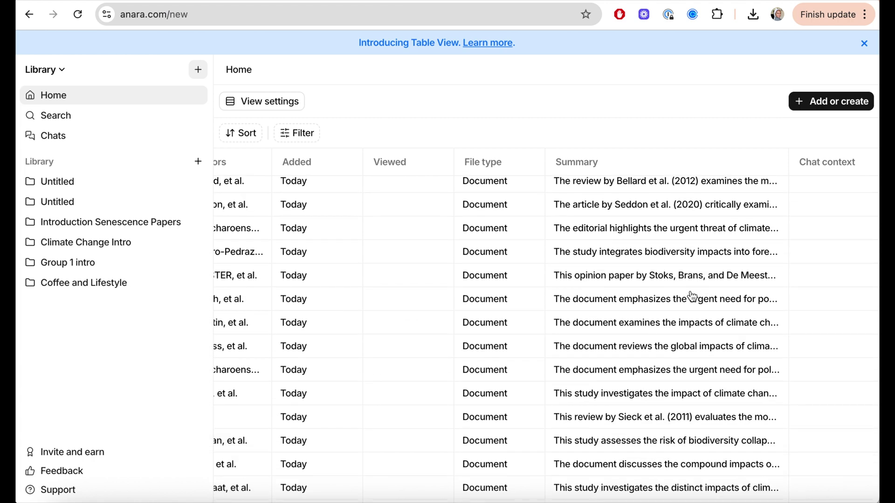
pyautogui.scroll(6, 691, 296)
pyautogui.click(289, 104)
pyautogui.scroll(-2, 320, 202)
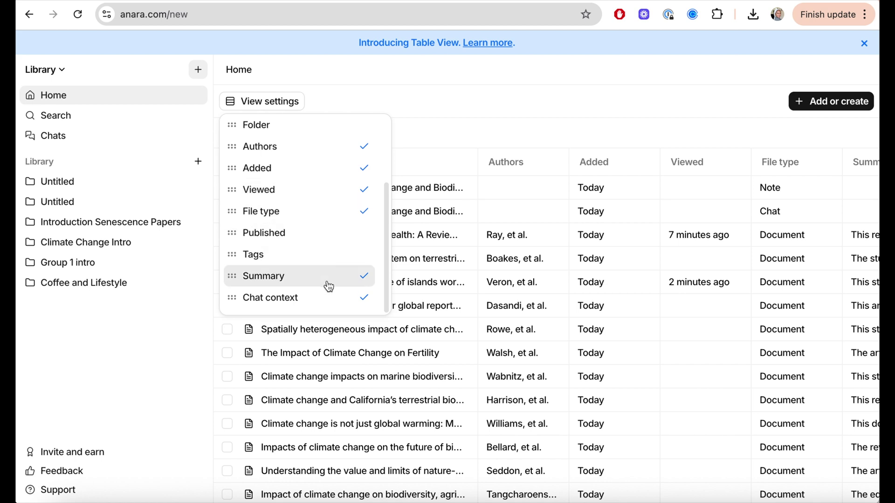
pyautogui.click(332, 214)
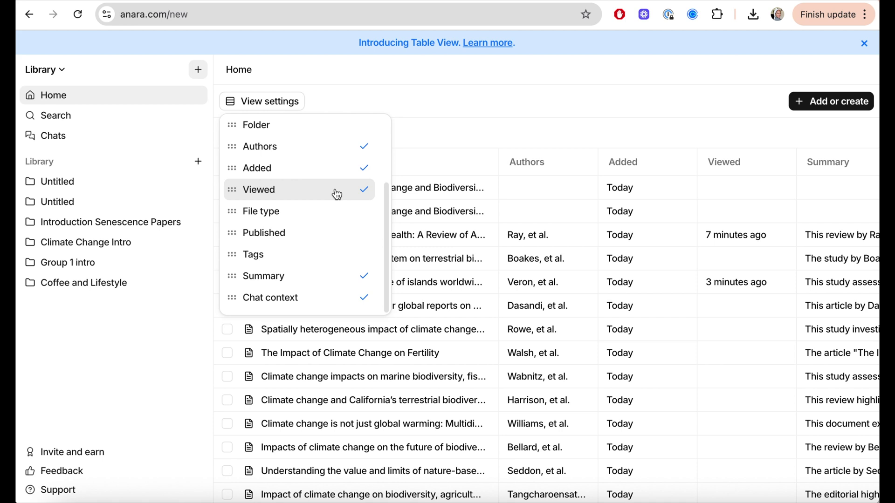
# Step: Hide the Viewed, Added and Chat context columns and close the column list
pyautogui.click(337, 194)
pyautogui.scroll(3, 336, 194)
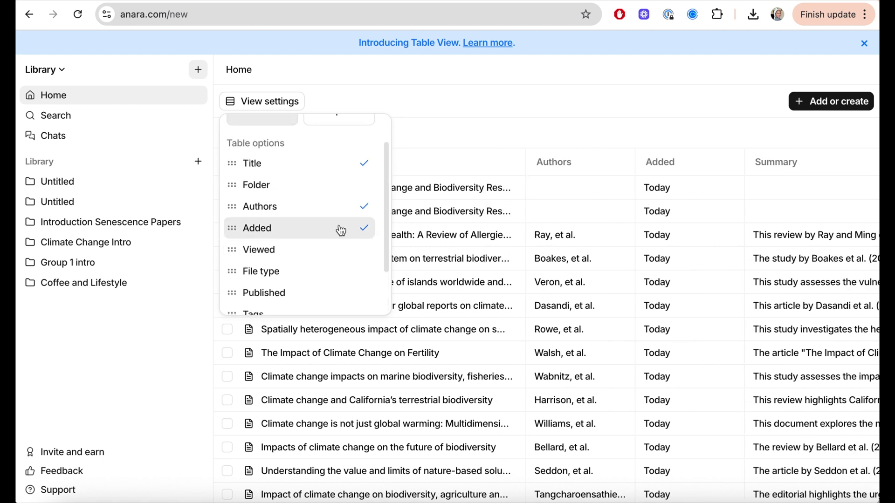
pyautogui.click(341, 230)
pyautogui.scroll(-2, 337, 251)
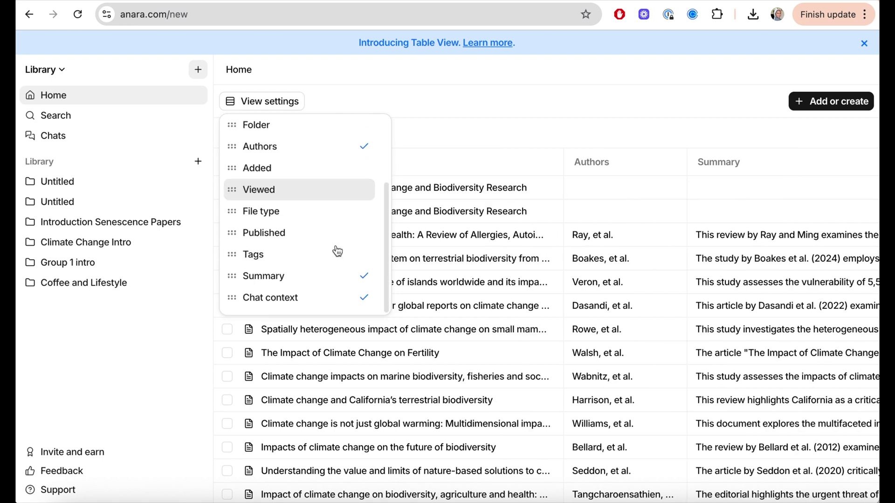
pyautogui.click(341, 304)
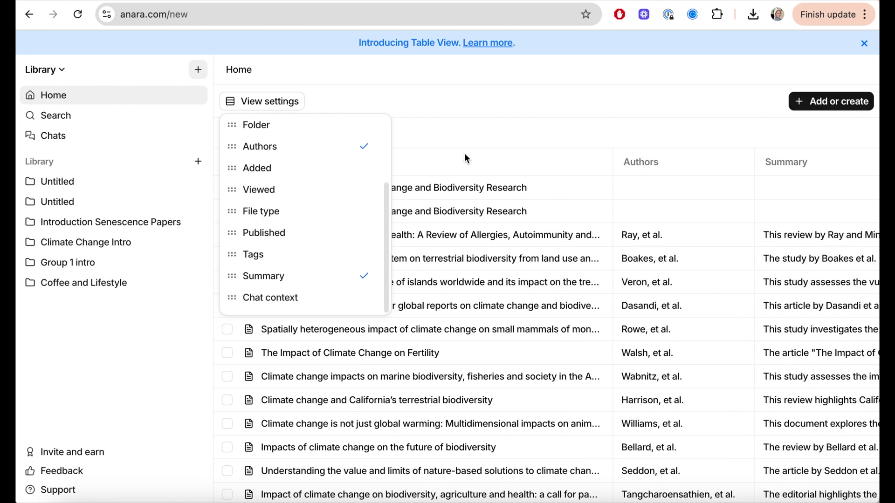
pyautogui.click(493, 99)
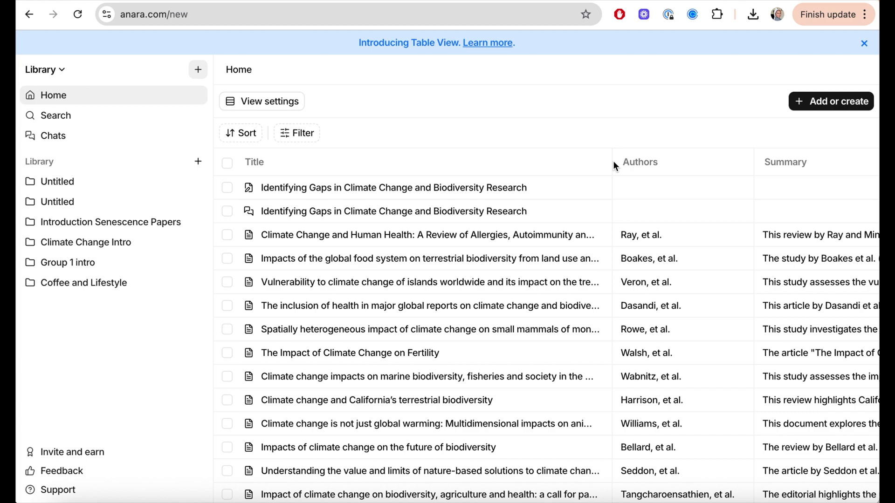
pyautogui.hscroll(5, 613, 161)
pyautogui.hscroll(-5, 699, 210)
pyautogui.scroll(5, 375, 455)
pyautogui.scroll(-2, 376, 452)
# Step: Ask the whole library whether any studies cover the impact of climate change on biodiversity
pyautogui.scroll(4, 375, 452)
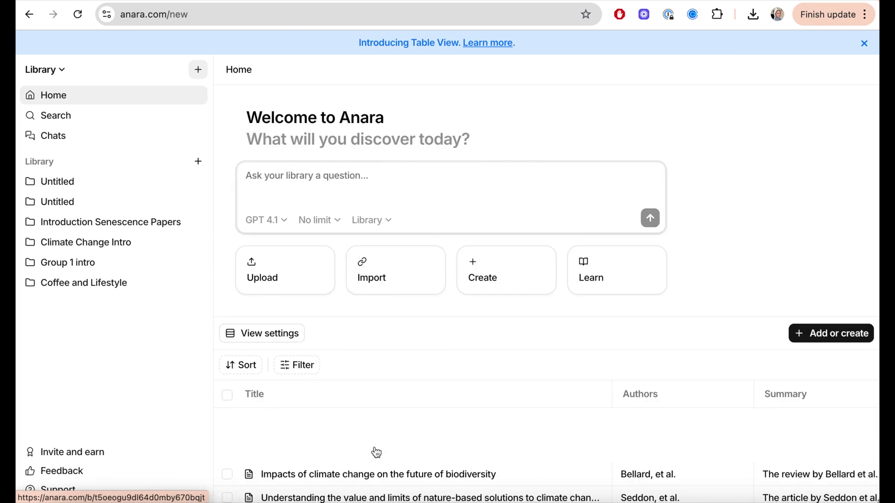
pyautogui.click(345, 171)
pyautogui.write('are there any stu')
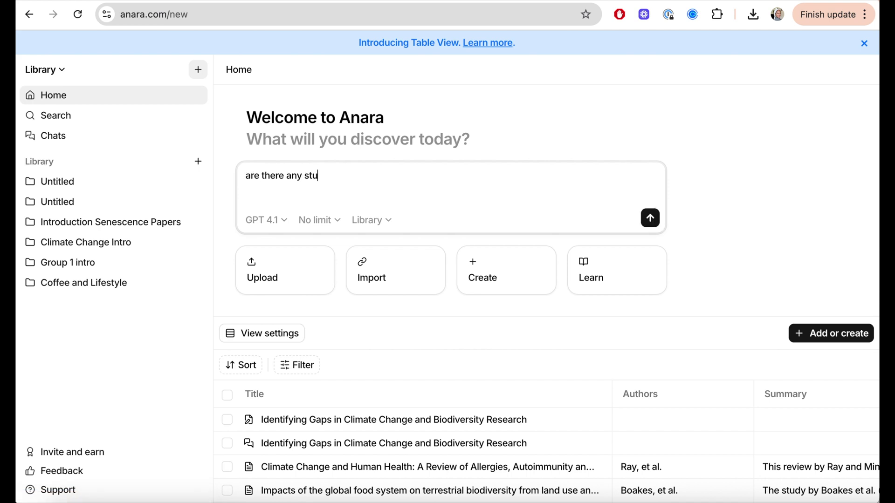
pyautogui.write('dies about tihe he impact of b')
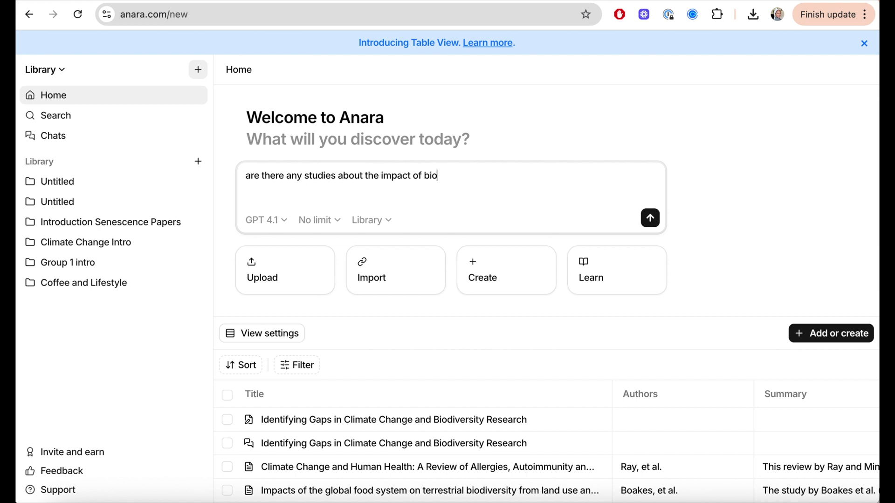
pyautogui.write('mate change?')
pyautogui.press('Return')
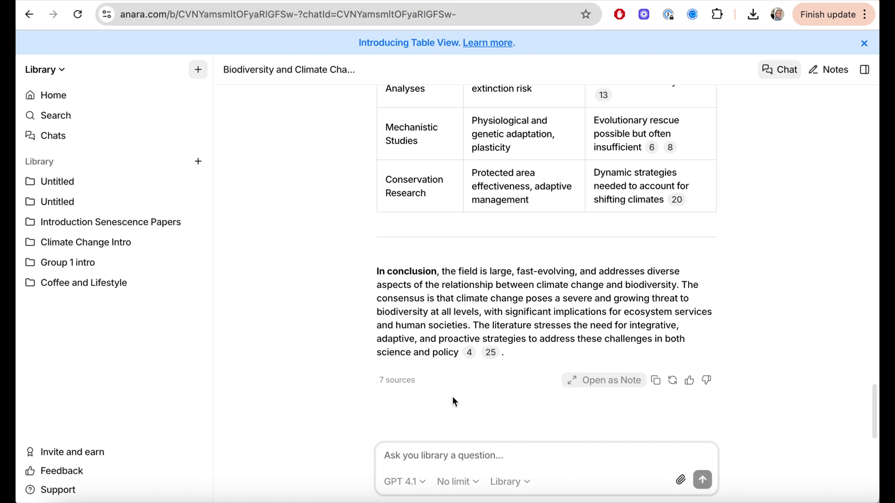
# Step: Ask which library study discusses loss of biodiversity and open the paper cited as source 3
pyautogui.scroll(4, 452, 396)
pyautogui.write('which study in my library discussing')
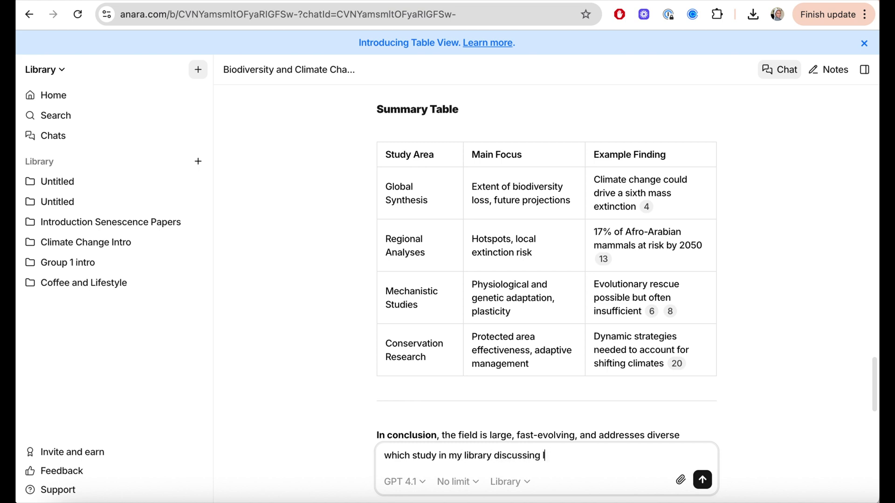
pyautogui.write(' loss of biodiversity')
pyautogui.press('Return')
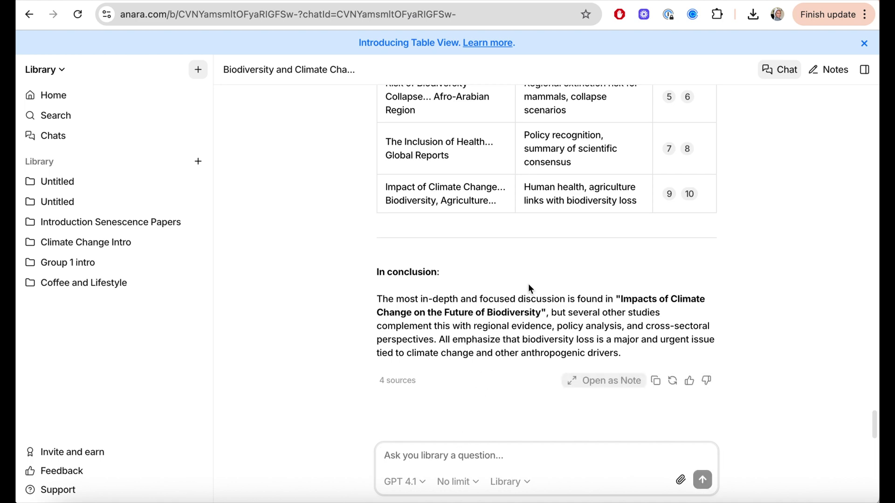
pyautogui.scroll(3, 527, 283)
pyautogui.click(669, 204)
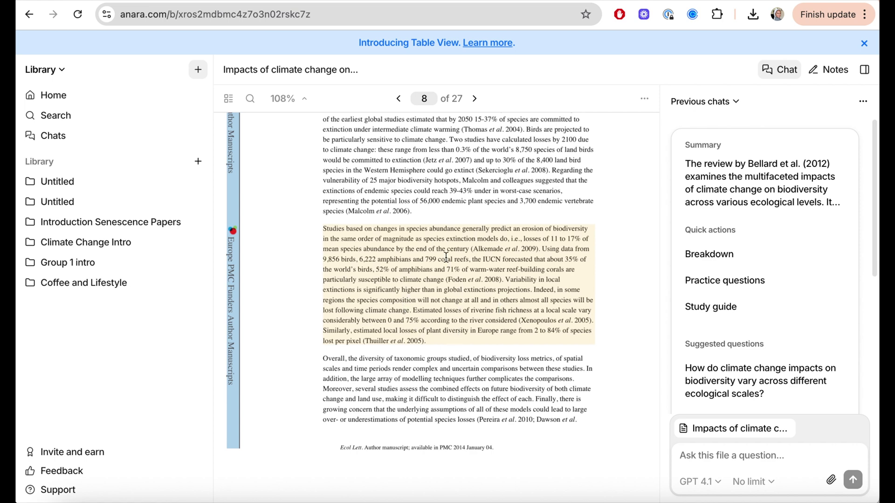
# Step: Open the Identifying Gaps in Climate Change and Biodiversity Research note from the Climate Change Intro folder
pyautogui.click(129, 247)
pyautogui.click(542, 133)
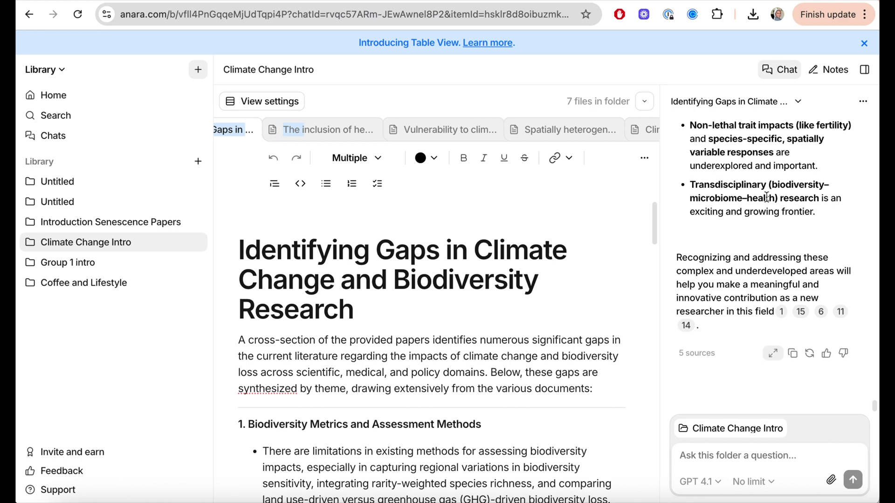
pyautogui.scroll(6, 768, 201)
pyautogui.scroll(15, 768, 201)
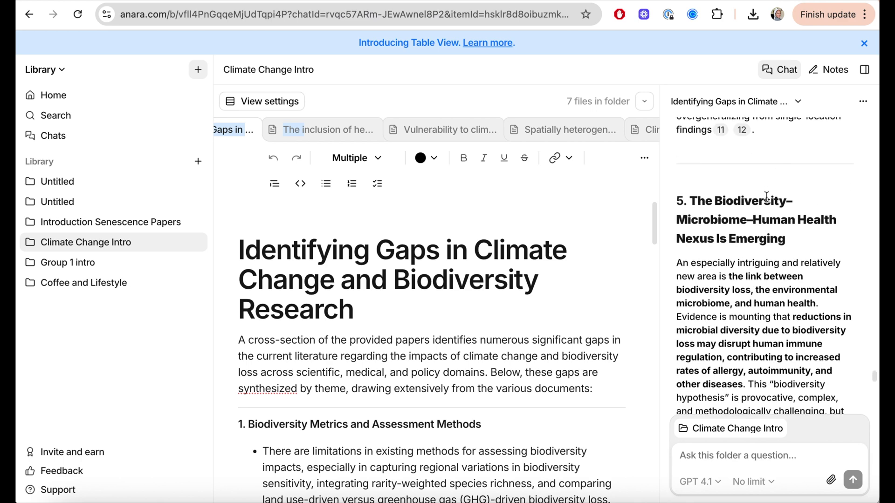
pyautogui.scroll(1, 768, 201)
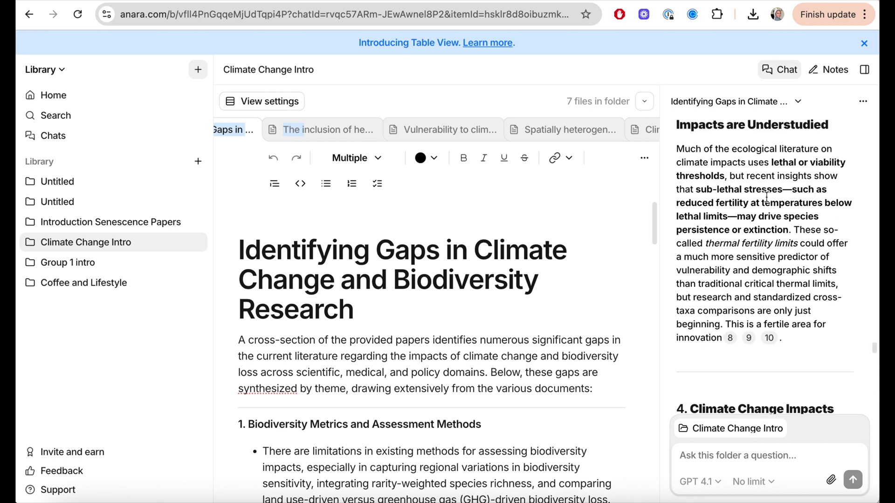